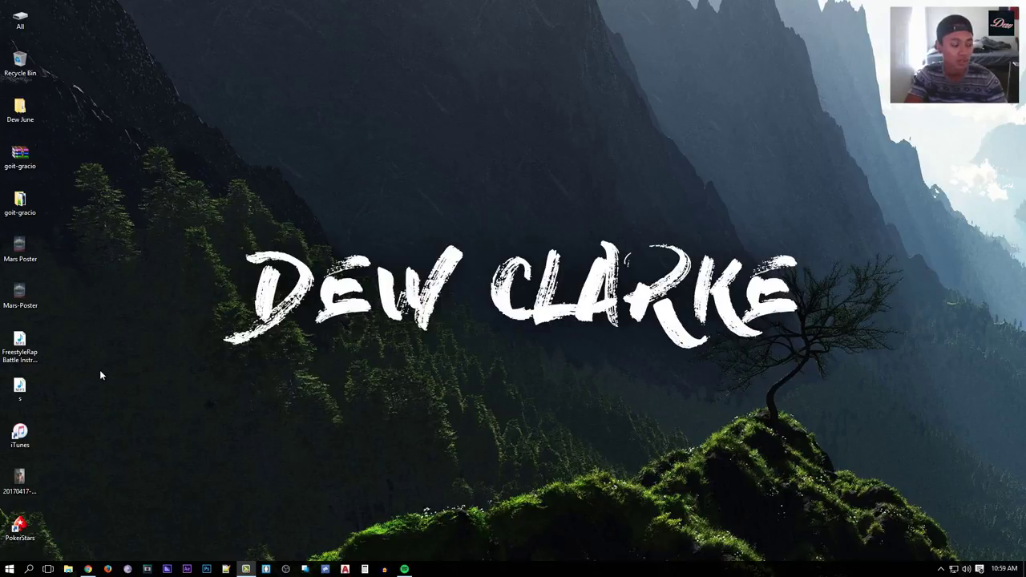
Play the FreestyleRap Battle Instrumental Beat track from 00:16, pause it, and close the player.
click(18, 346)
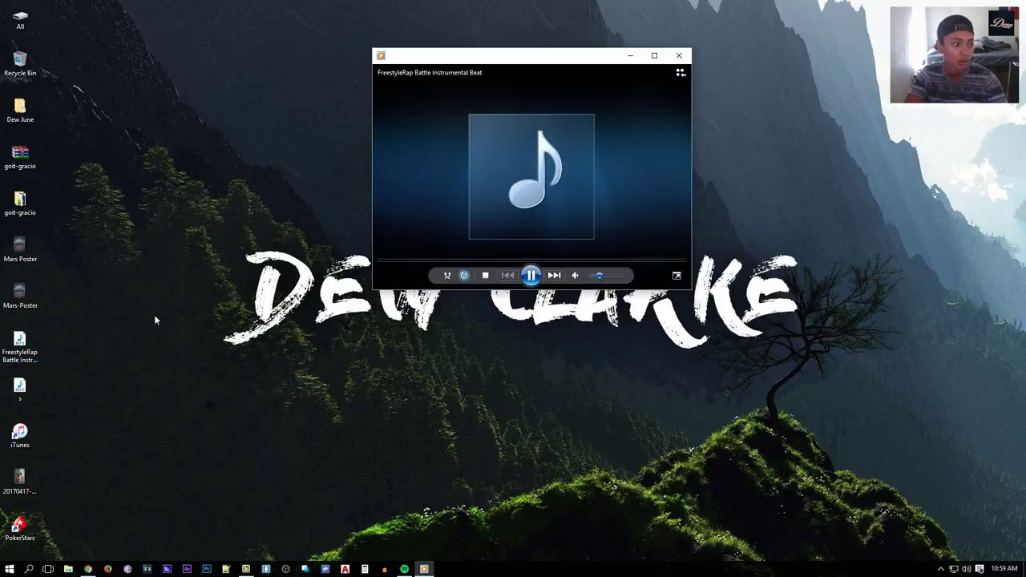
click(408, 261)
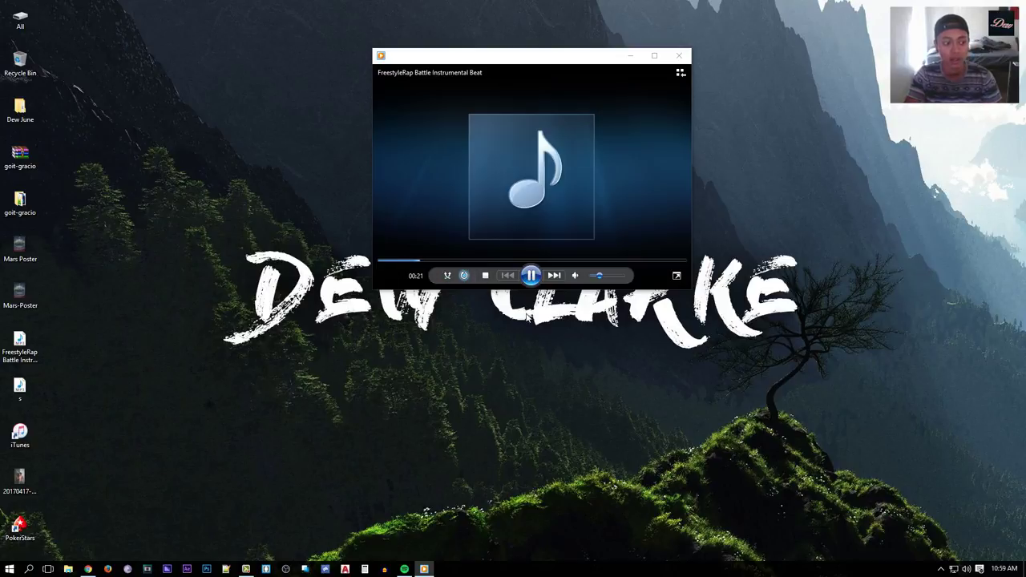
click(533, 275)
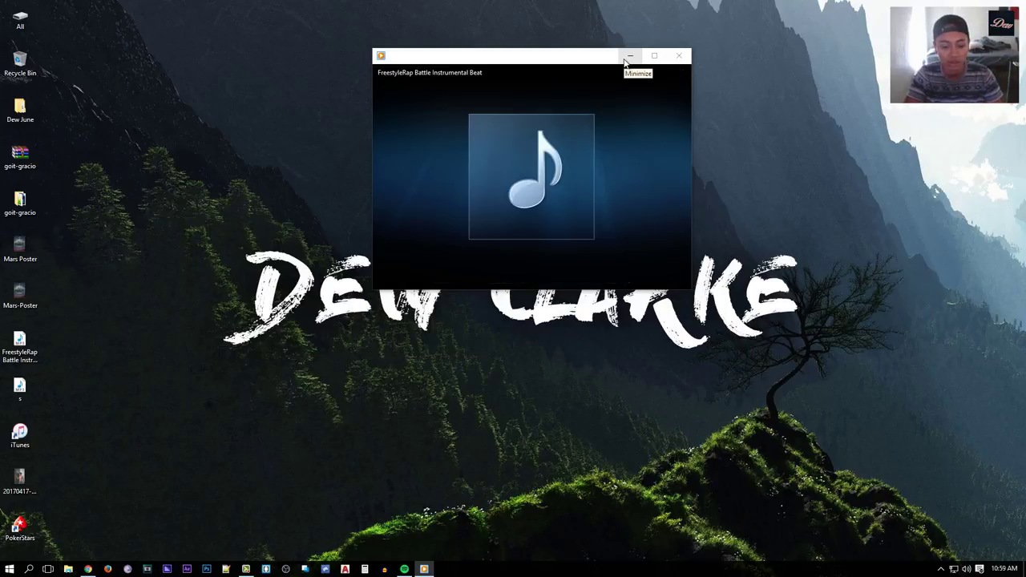
click(679, 56)
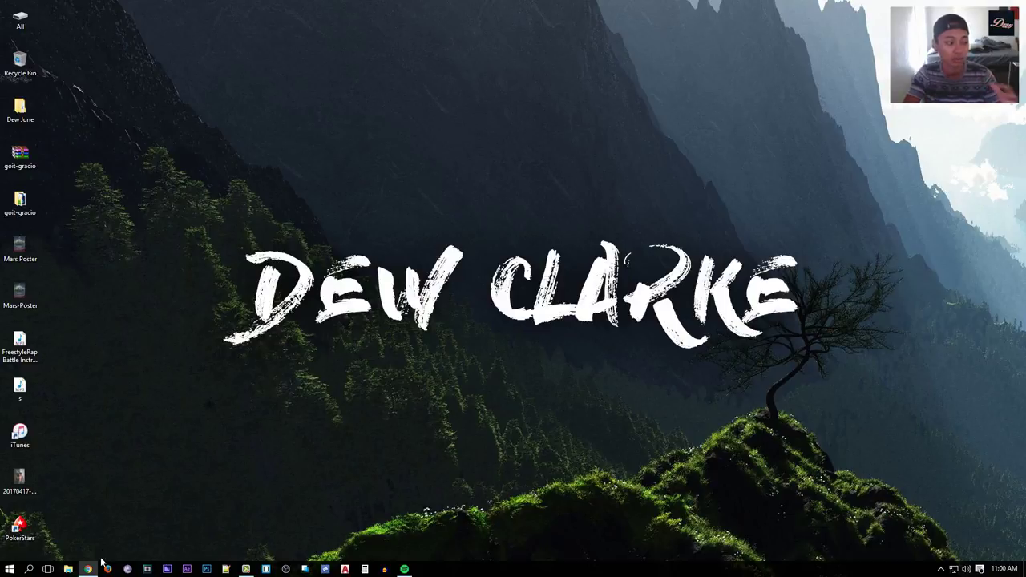
Save the Rainmeter 4.0 Final Release installer to the desktop and open Rainmeter-4.0.exe.
mouse_move(89, 569)
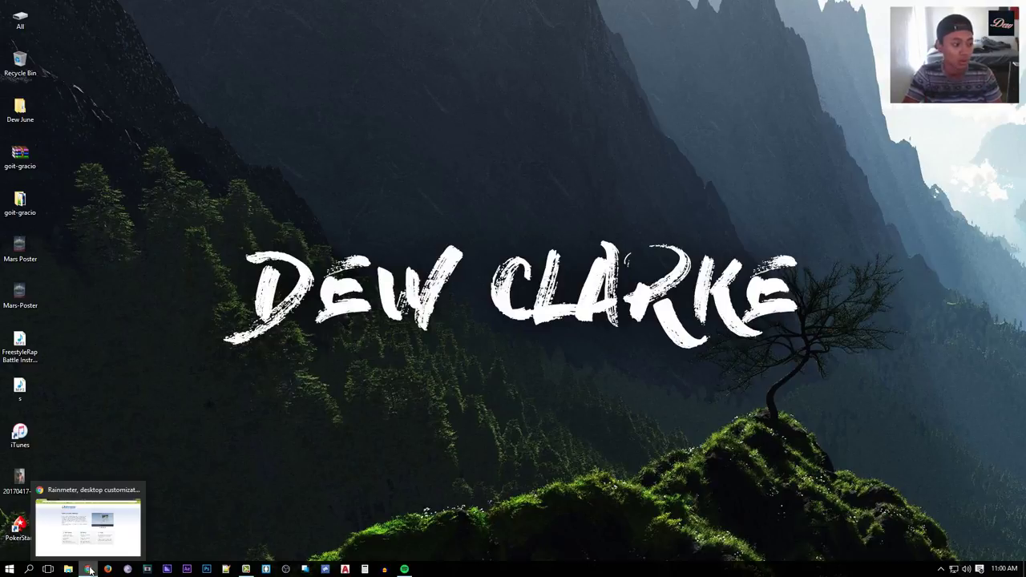
click(90, 569)
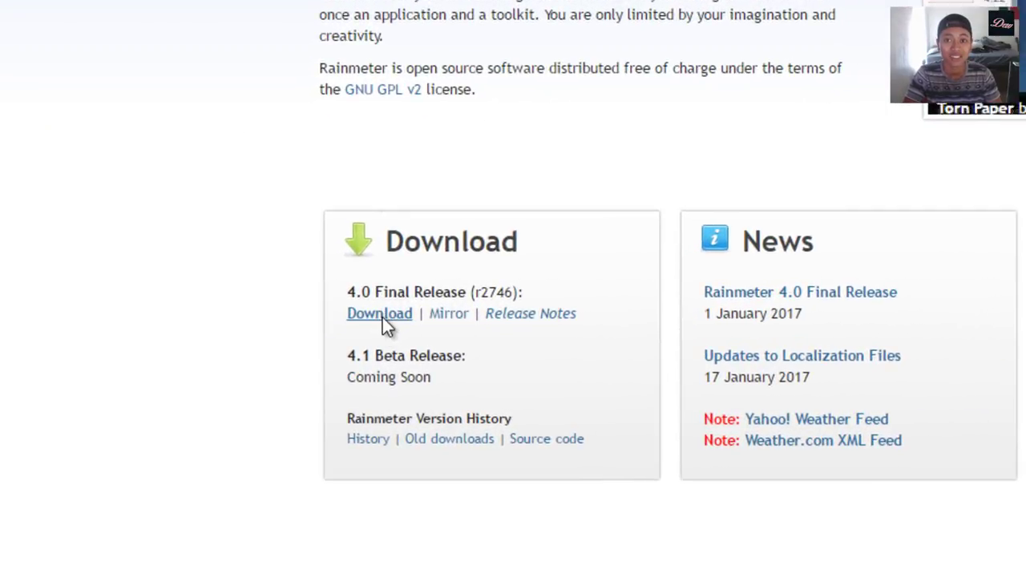
click(382, 315)
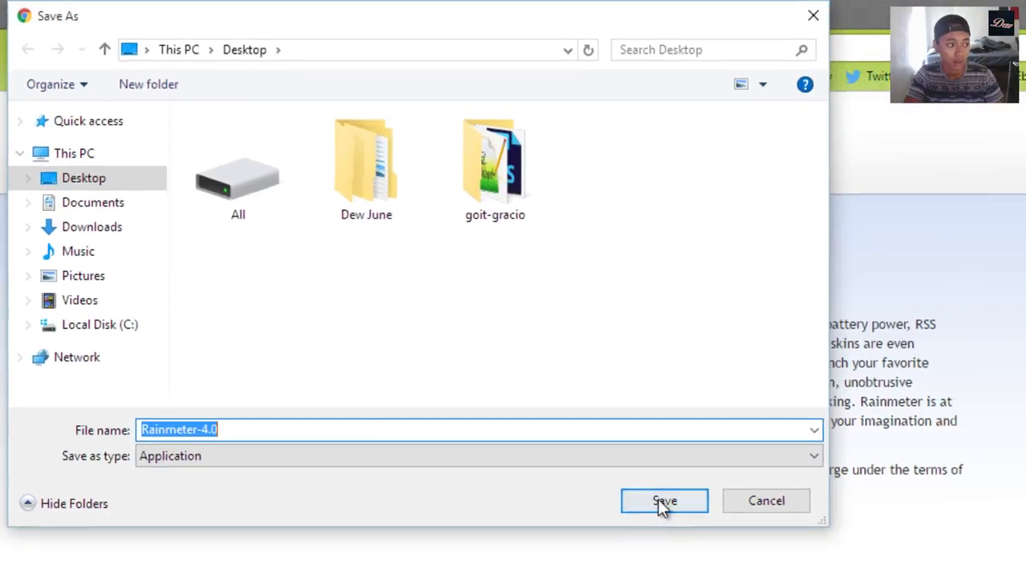
click(726, 549)
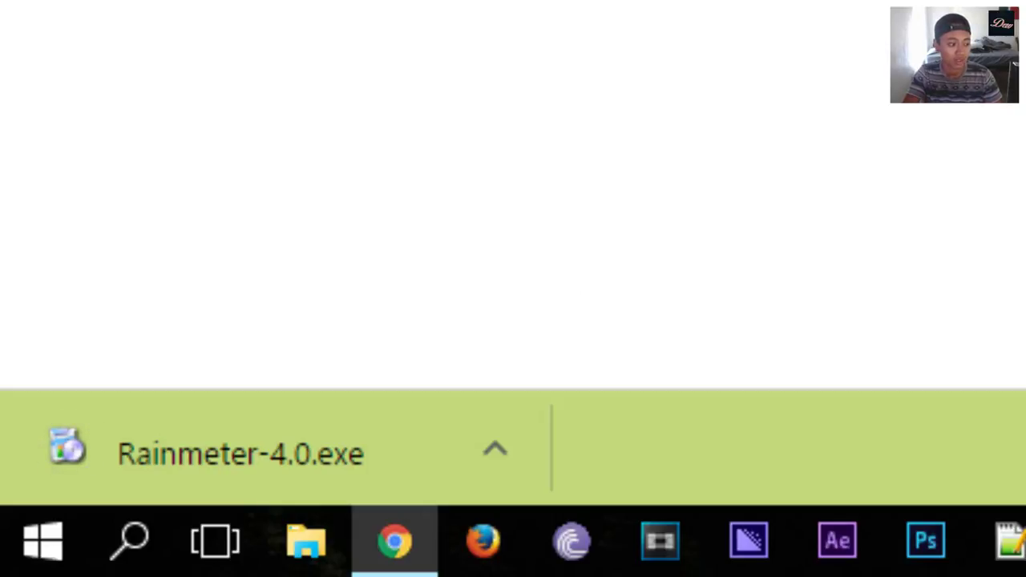
click(360, 462)
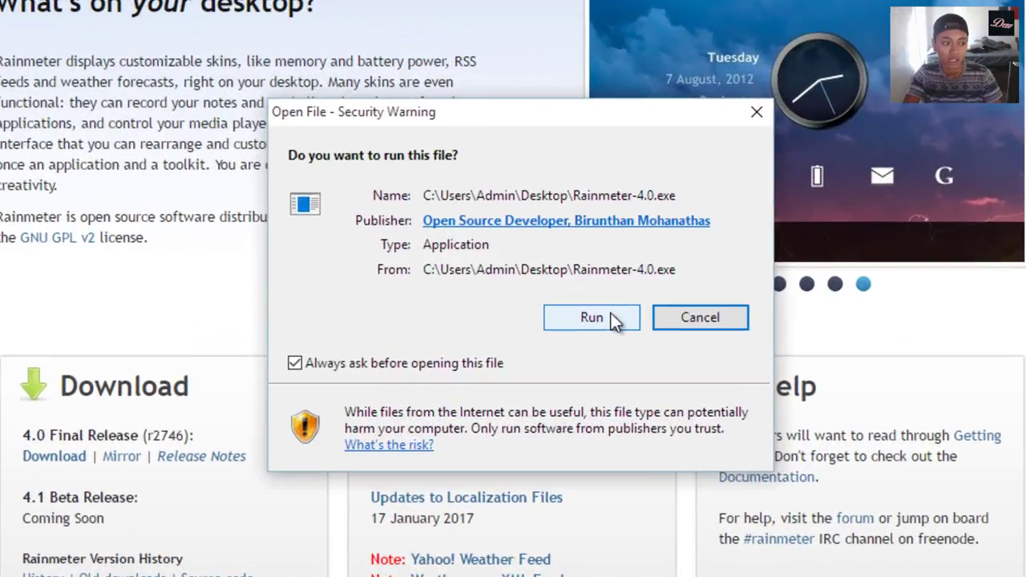
Run the installer in English as a Standard installation and finish with Rainmeter launching.
click(611, 316)
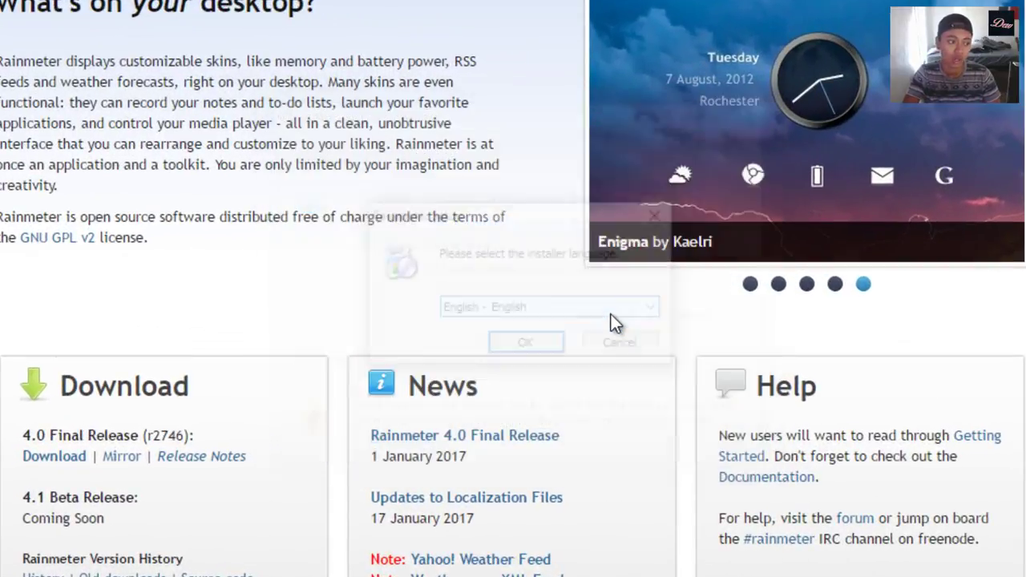
click(527, 346)
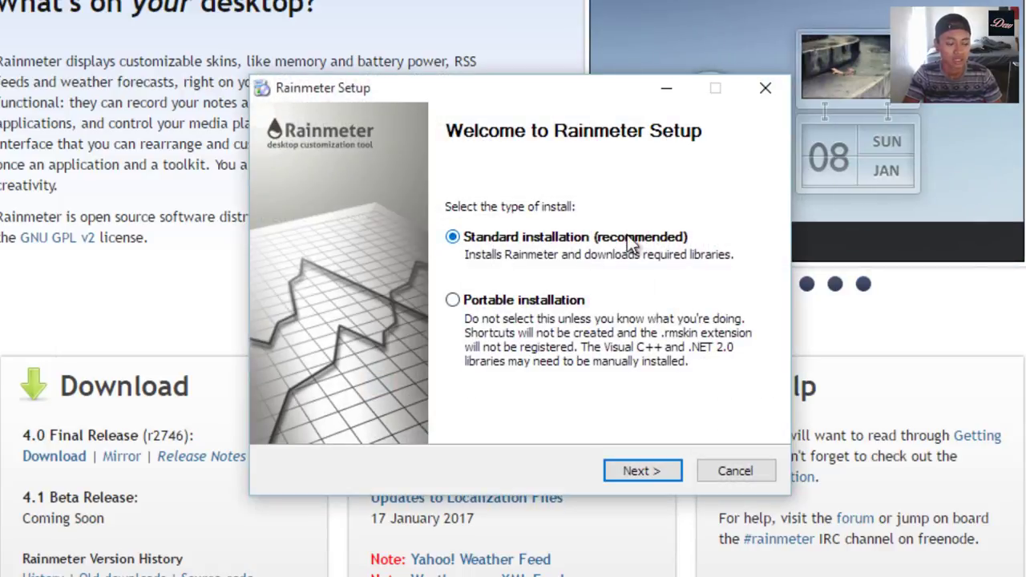
click(636, 473)
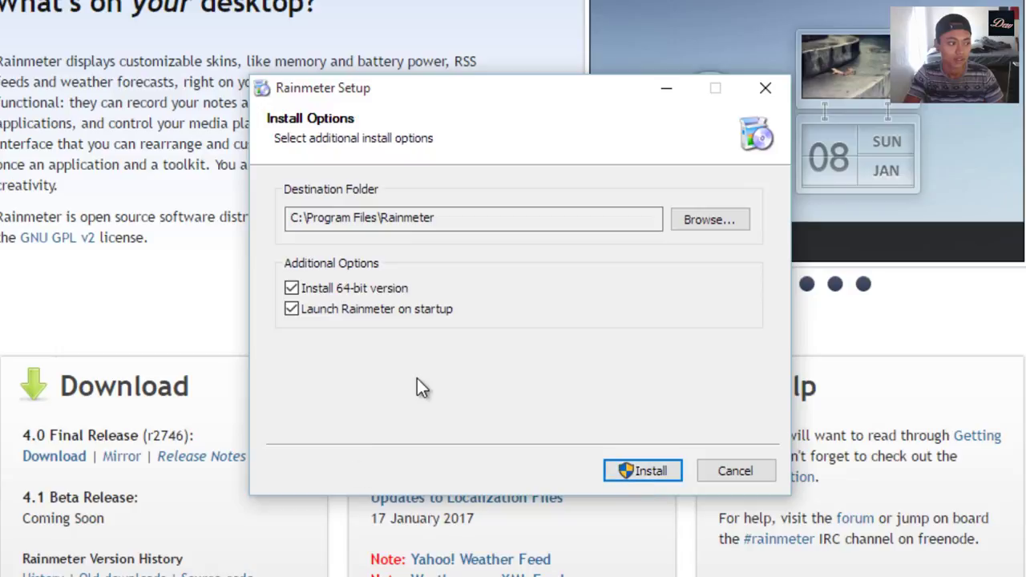
click(653, 473)
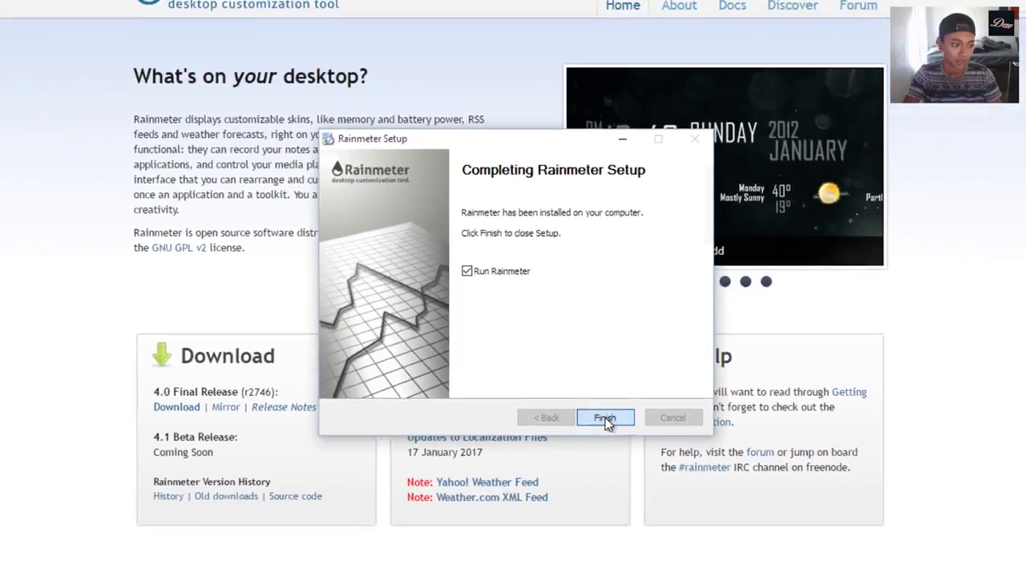
click(639, 472)
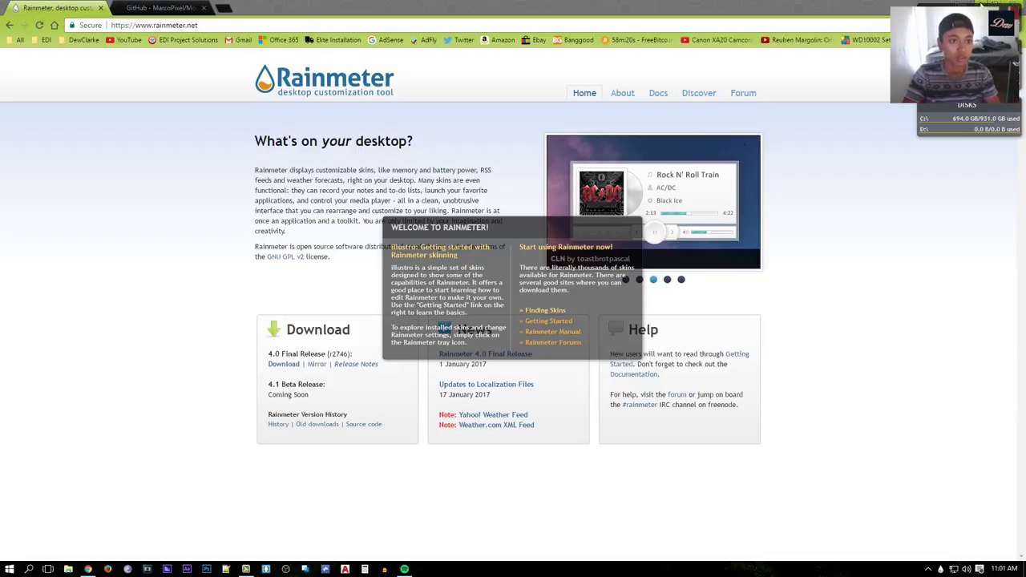
Minimize Chrome and unload the illustro Welcome and Disks skins.
click(984, 6)
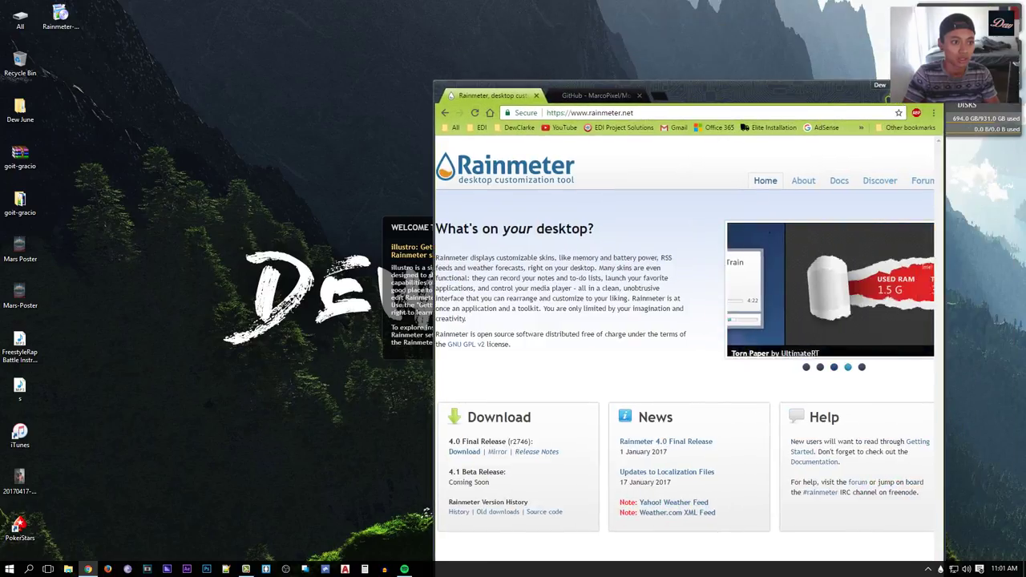
click(878, 87)
right_click(497, 260)
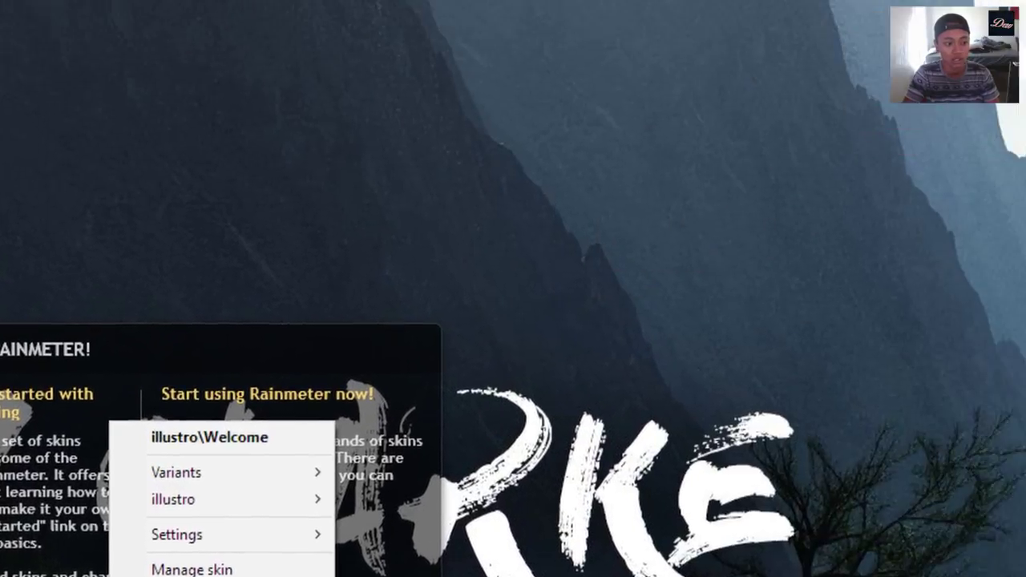
click(557, 505)
right_click(831, 244)
click(921, 518)
Unload the System and clock skins, then bring Chrome back maximized.
right_click(890, 145)
click(918, 417)
right_click(837, 36)
click(906, 307)
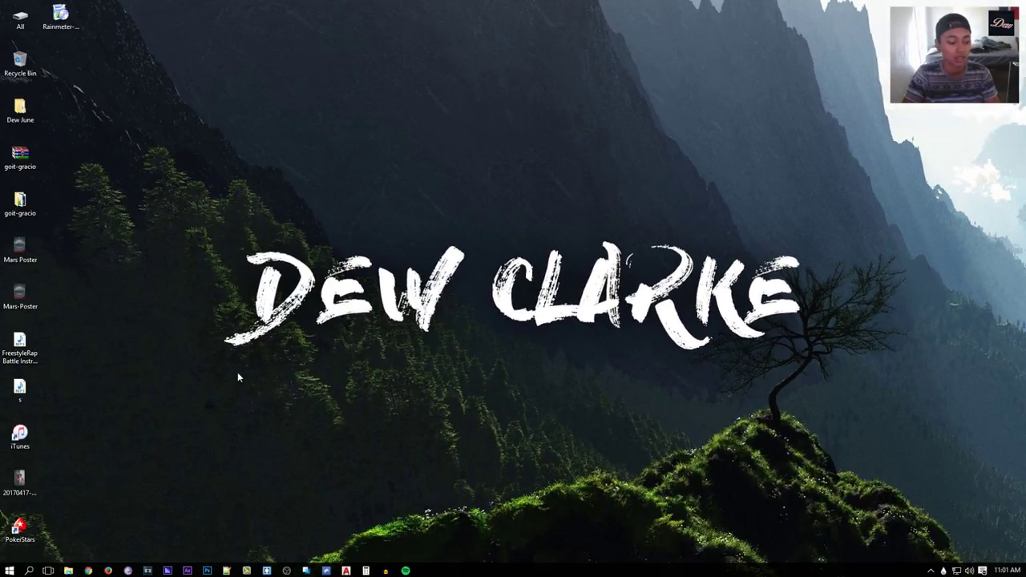
click(88, 570)
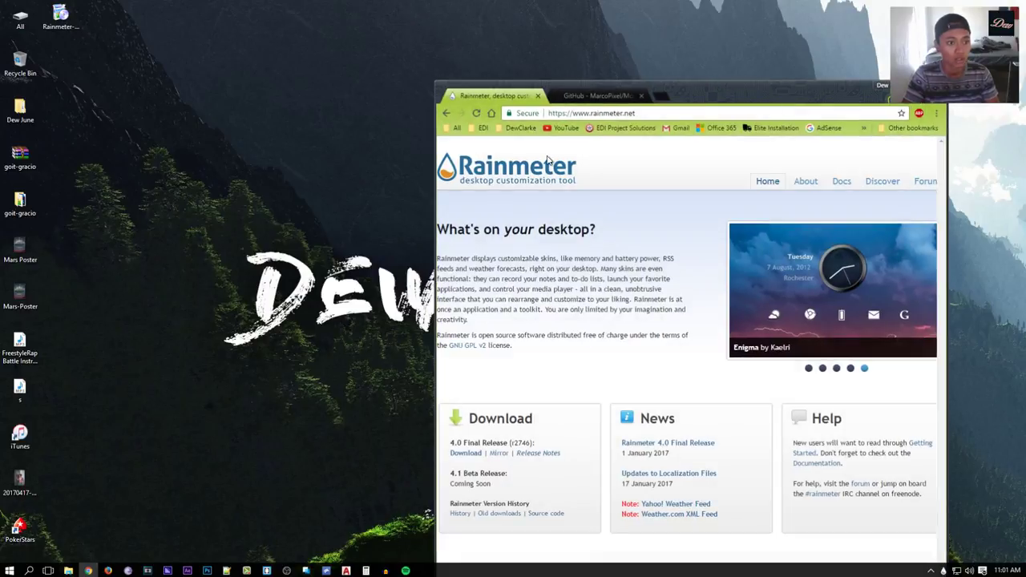
key(super+Up)
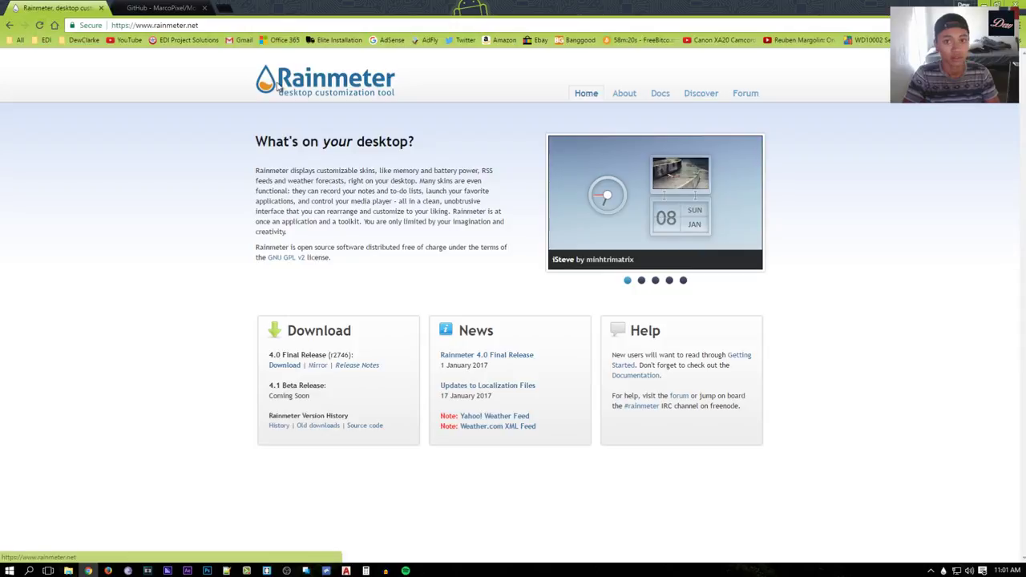
Save the Monstercat-Visualizer repository's Download ZIP to the desktop, then minimize Chrome.
click(161, 8)
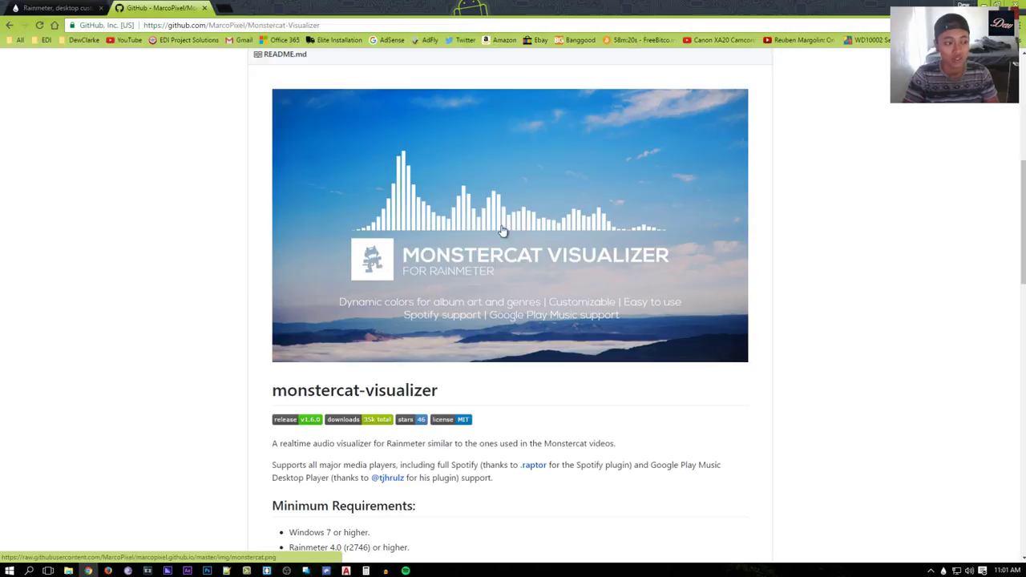
scroll(776, 250, up, 4)
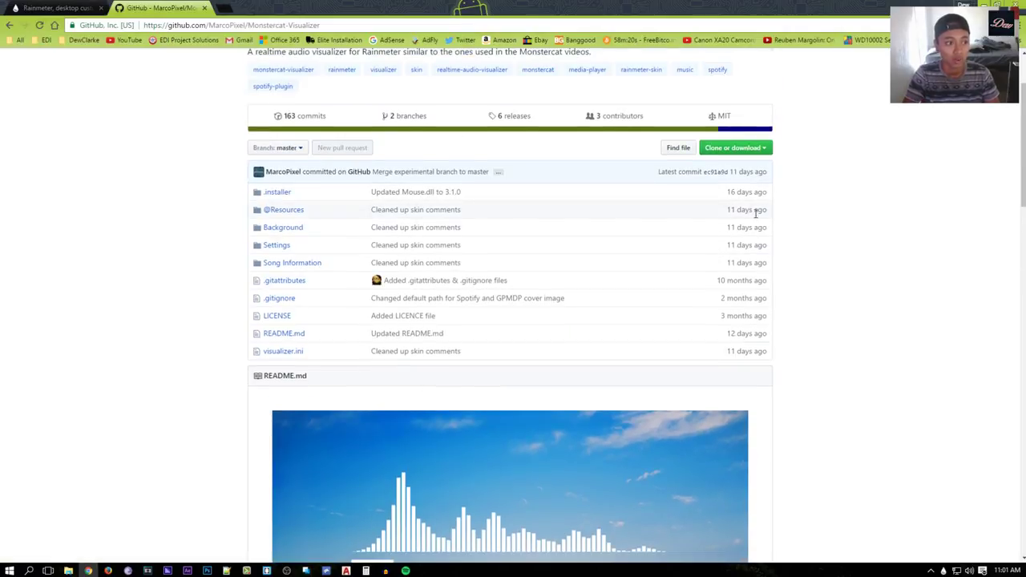
scroll(838, 201, up, 2)
scroll(834, 249, down, 1)
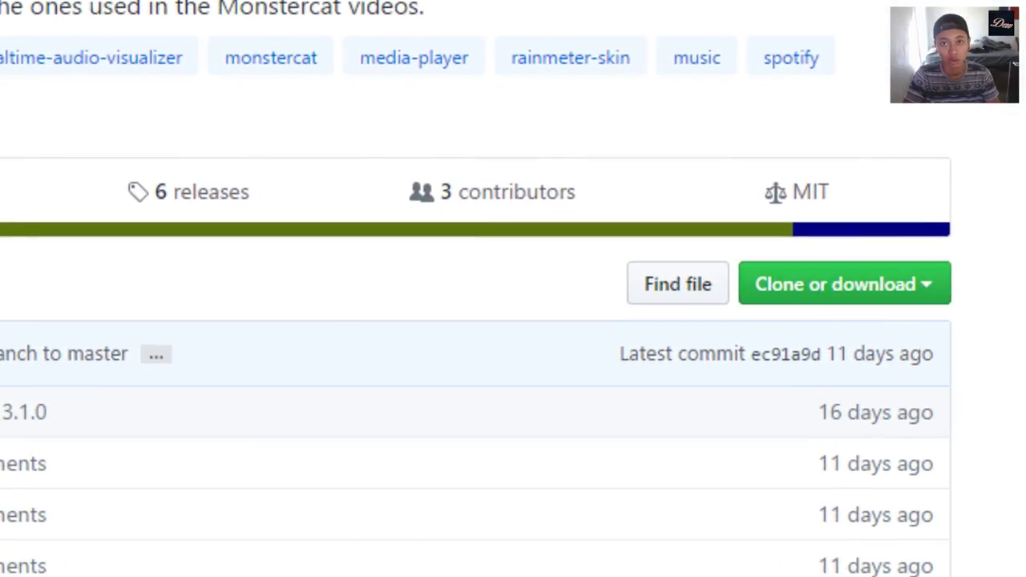
click(912, 290)
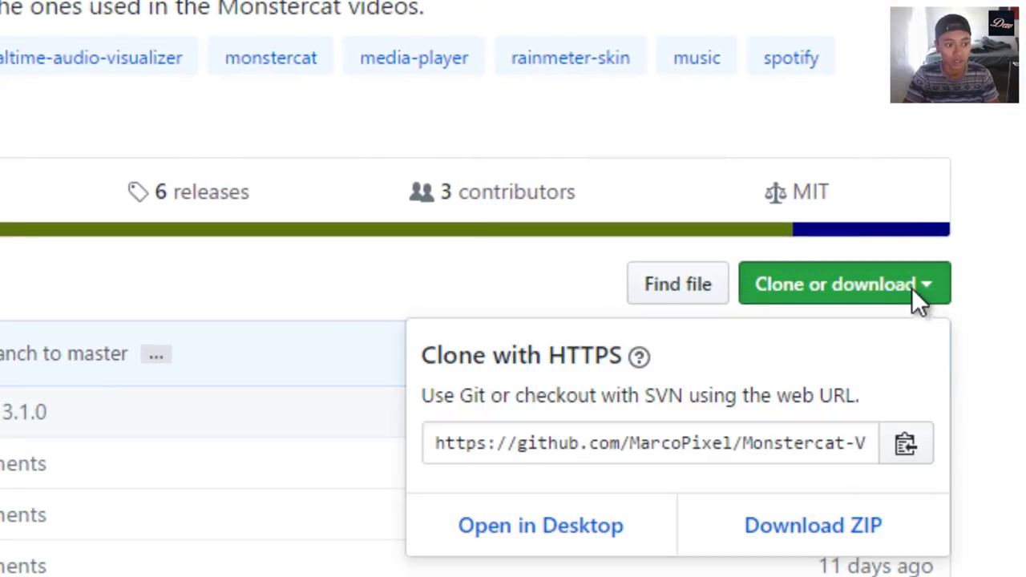
click(776, 545)
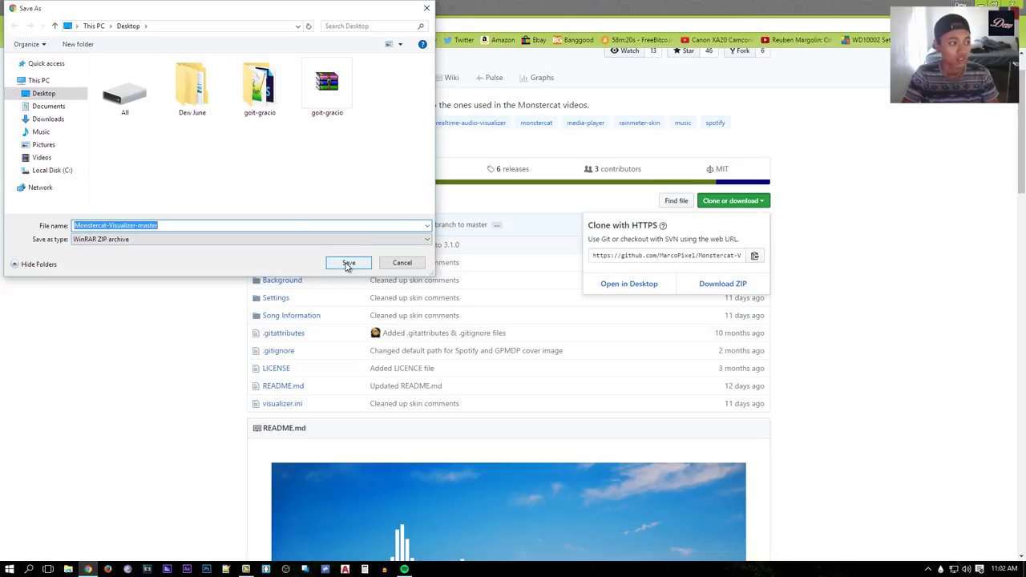
click(348, 264)
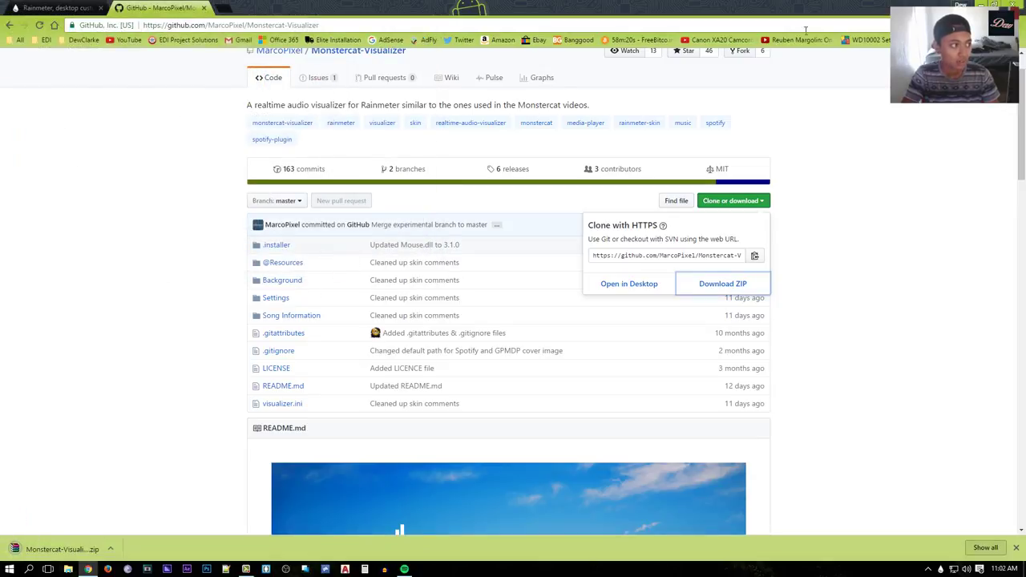
click(983, 4)
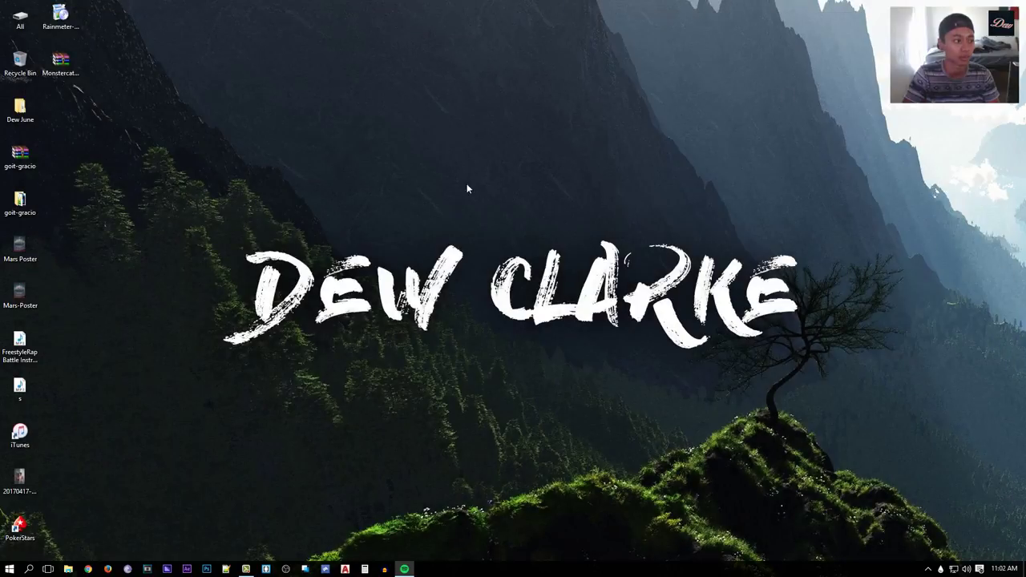
Turn off Auto arrange icons and place the Monstercat ZIP above the wallpaper text.
click(71, 82)
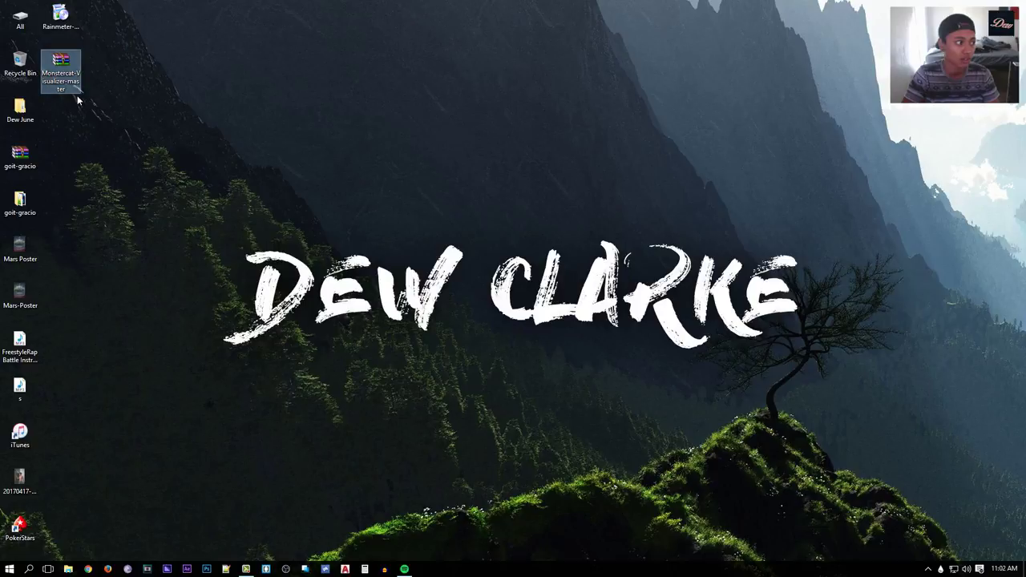
drag(72, 64, 219, 114)
right_click(275, 90)
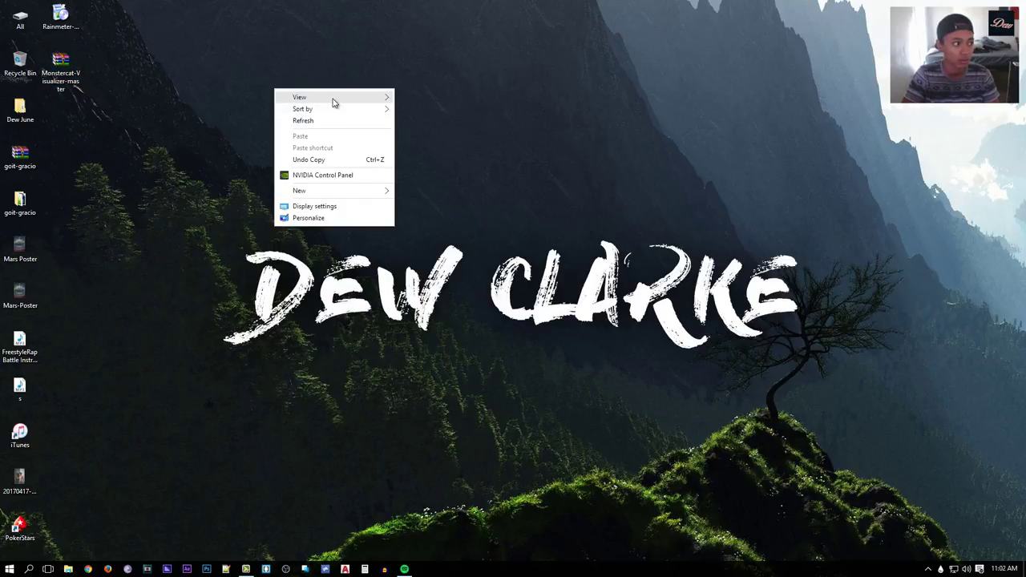
mouse_move(333, 98)
click(440, 133)
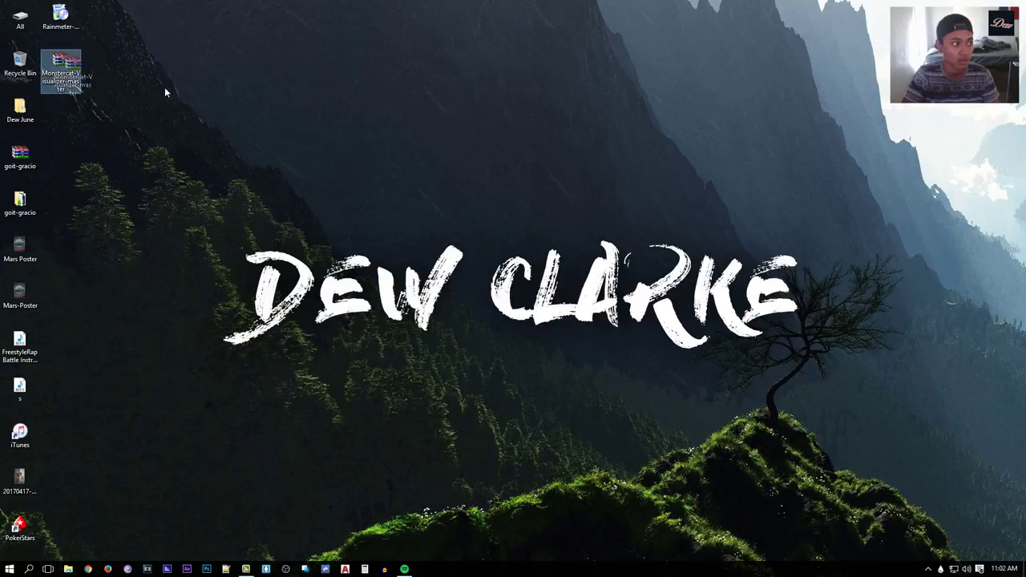
drag(88, 72, 558, 167)
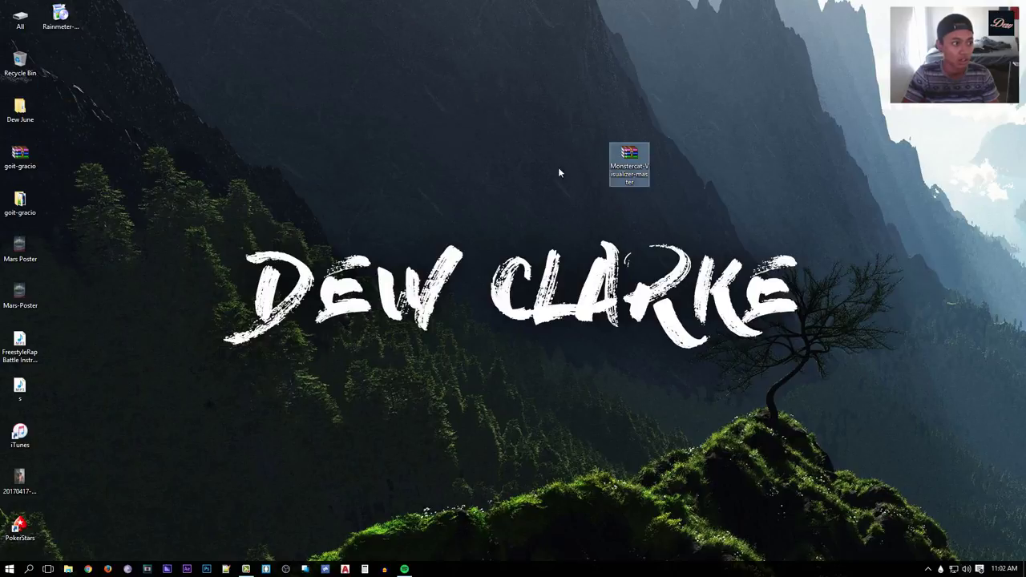
Extract the ZIP here and place the extracted folder beside it.
right_click(633, 164)
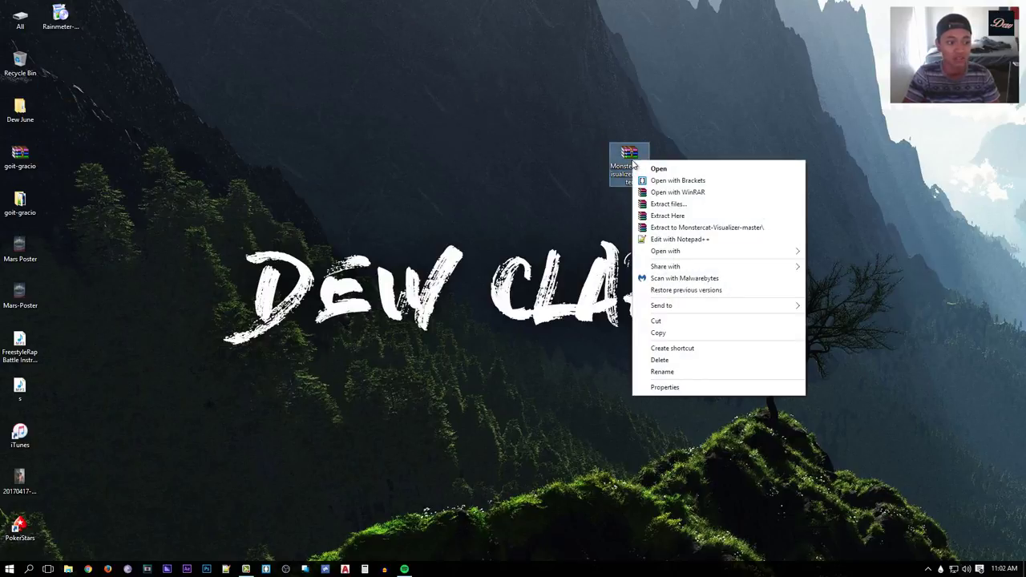
click(691, 217)
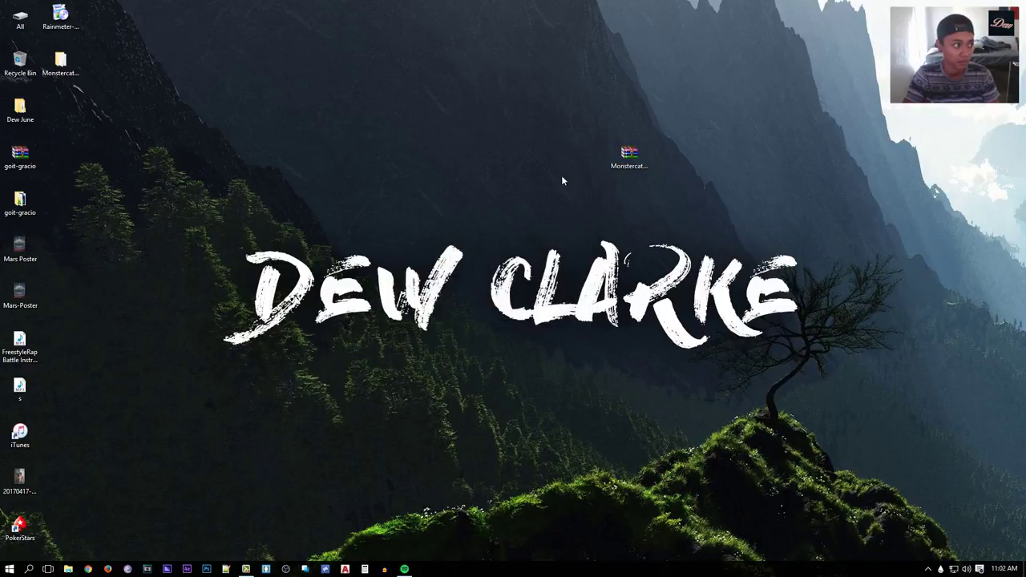
drag(60, 67, 536, 149)
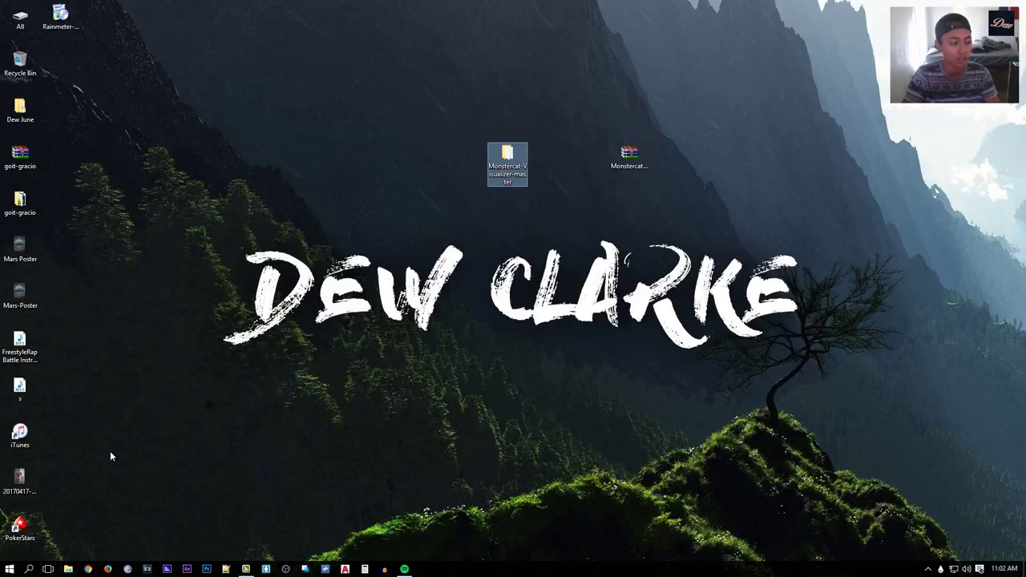
click(68, 569)
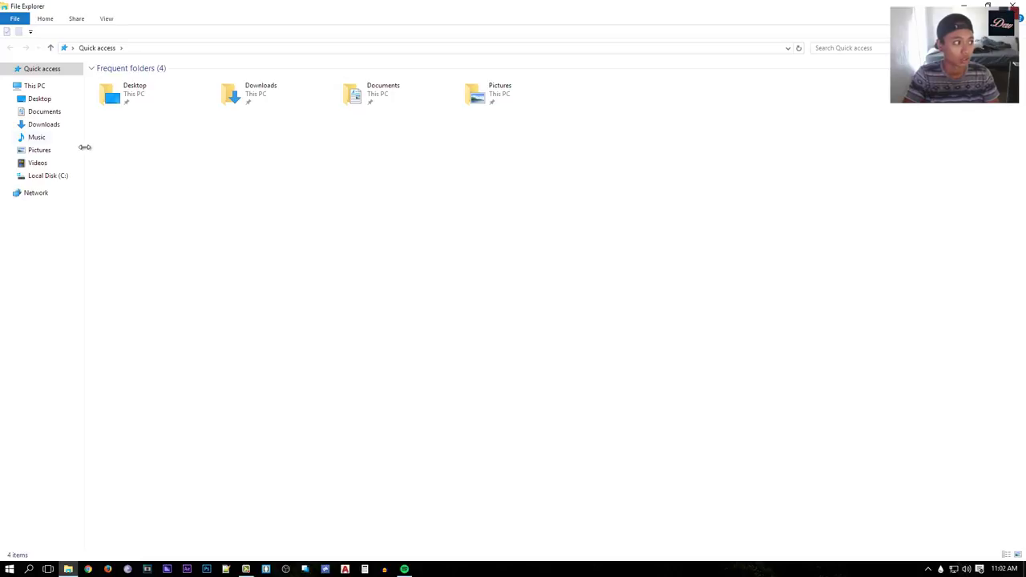
Drag the Monstercat-Visualizer-master folder into Documents\Rainmeter\Skins and close File Explorer.
click(51, 112)
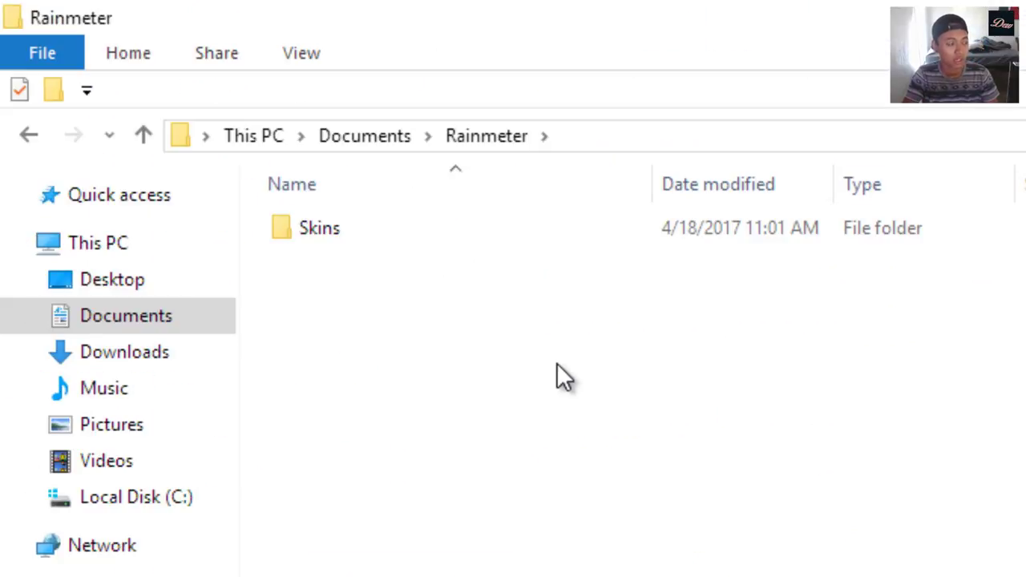
double_click(410, 222)
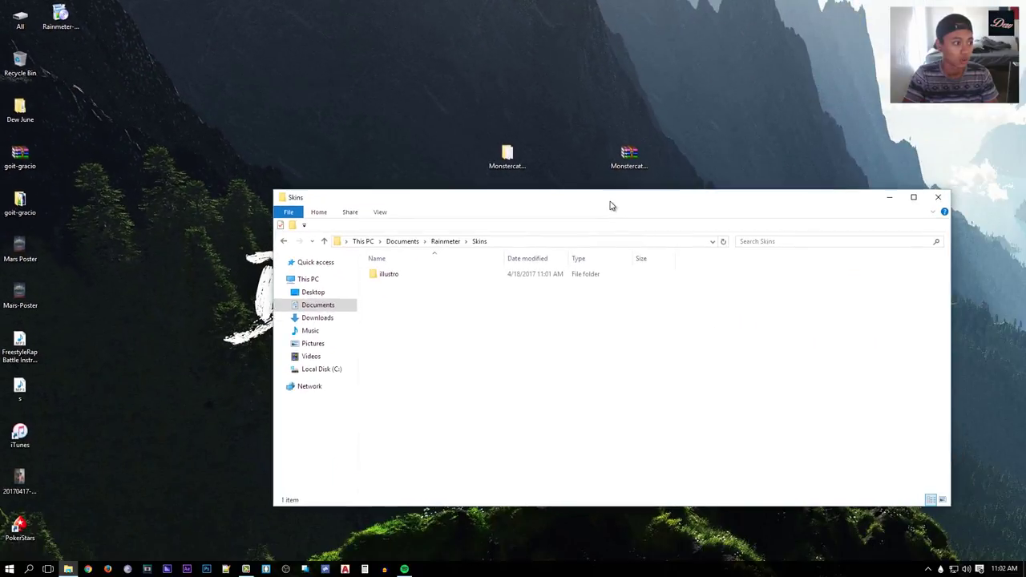
drag(962, 29, 0, 54)
drag(2, 213, 2, 213)
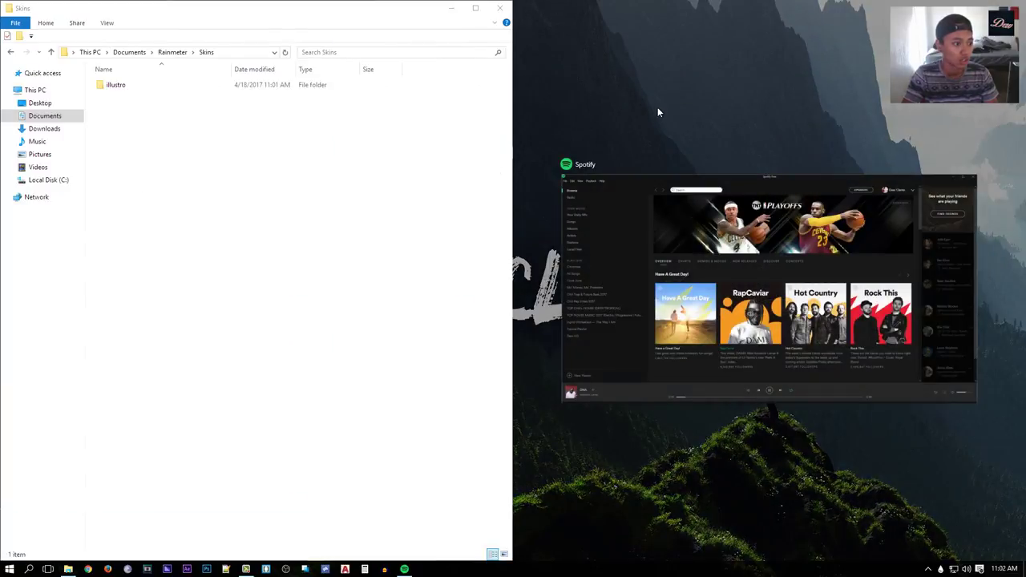
click(604, 134)
drag(518, 166, 291, 200)
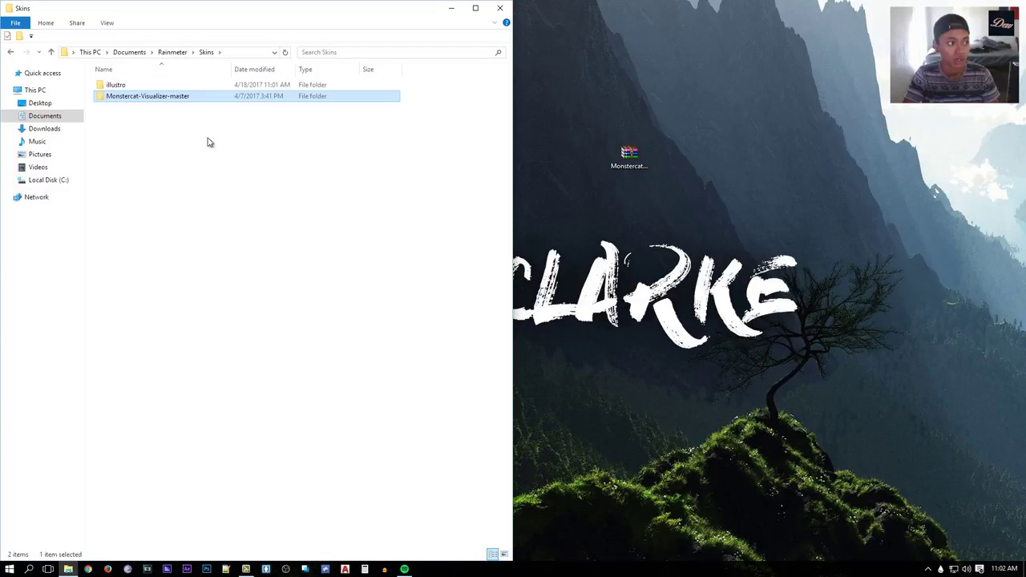
click(501, 8)
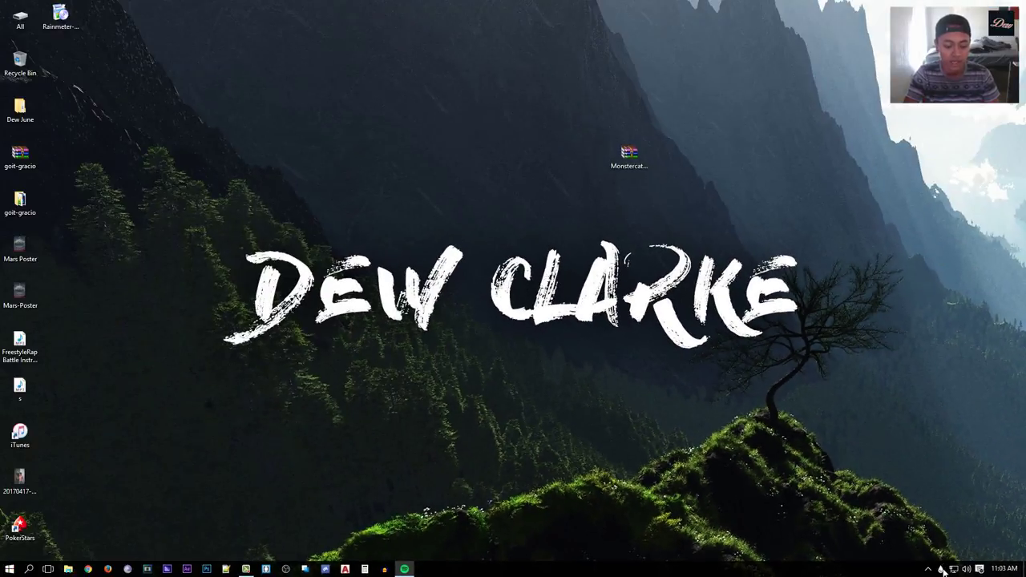
Relaunch Rainmeter from a Start search for 'rain' and reopen Manage Rainmeter.
click(942, 569)
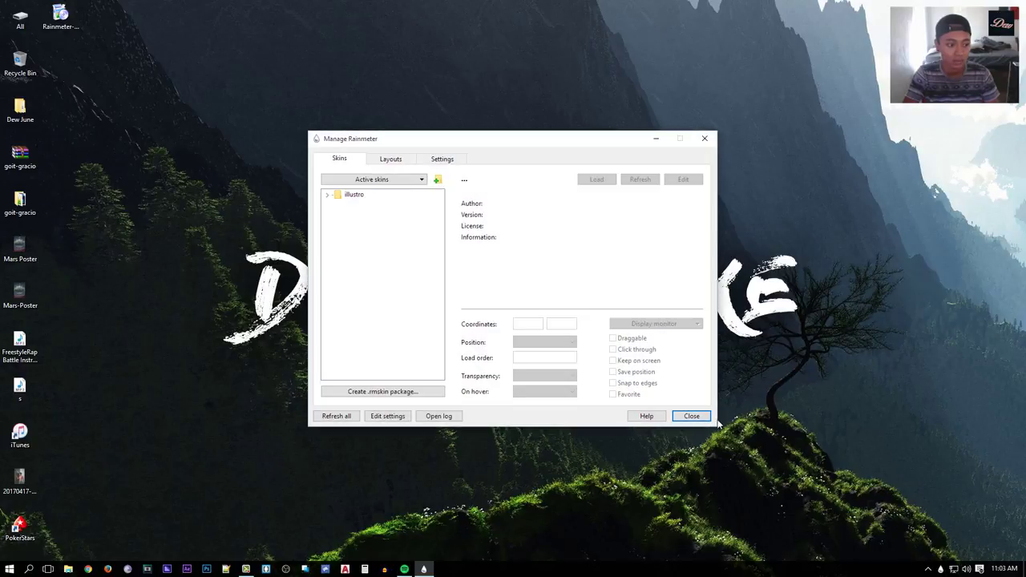
click(694, 416)
click(9, 569)
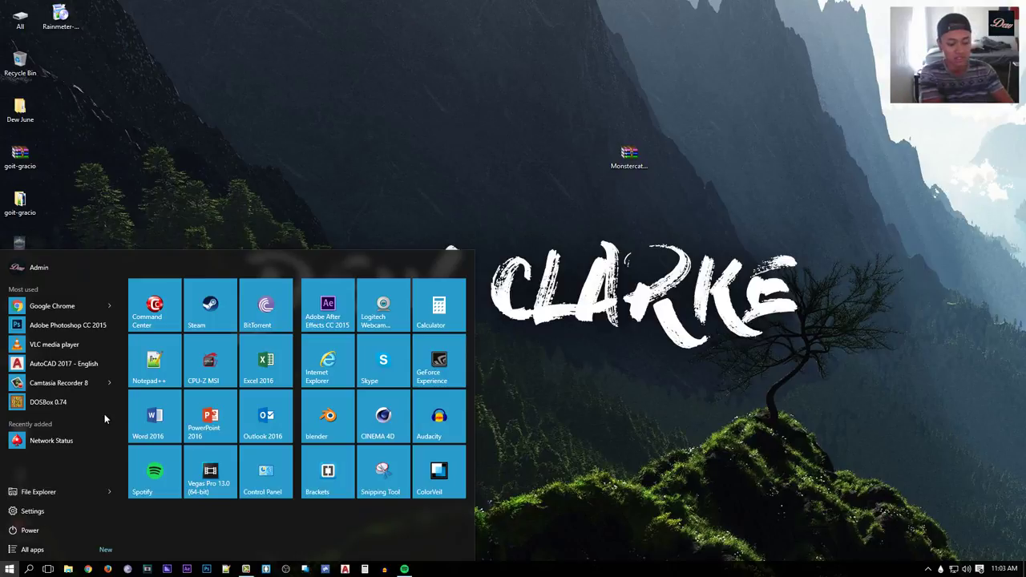
text(rain)
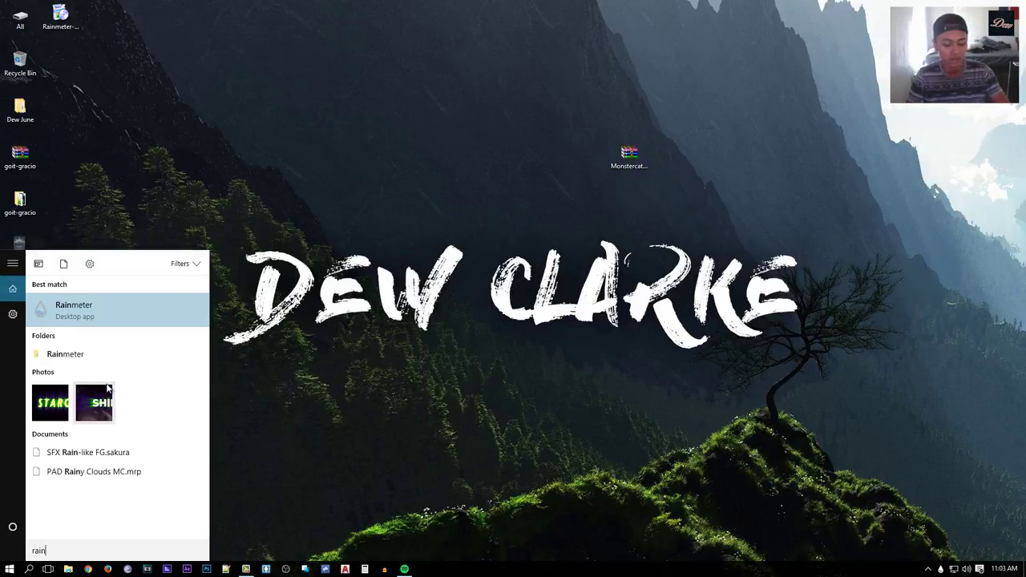
click(91, 310)
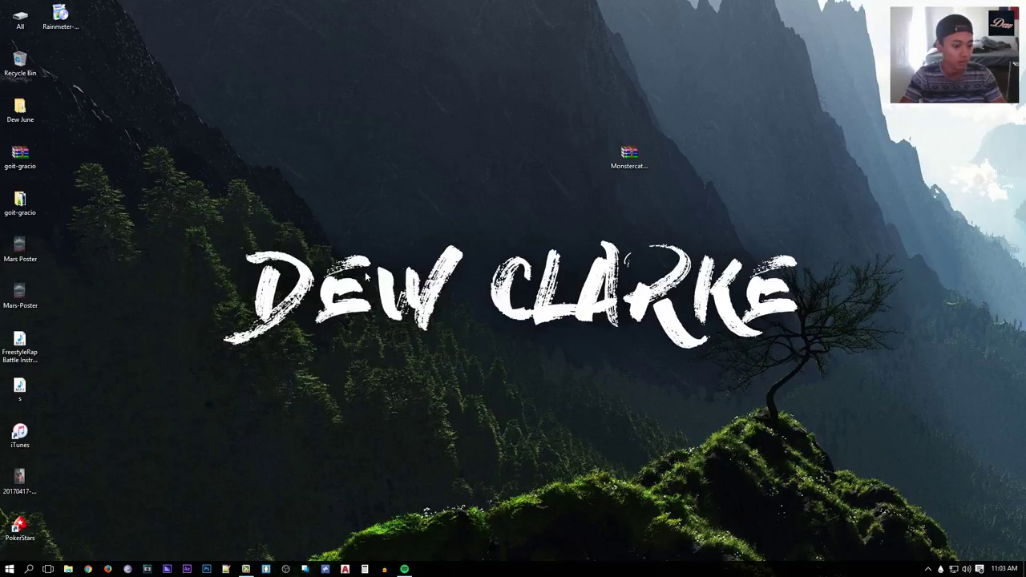
click(943, 569)
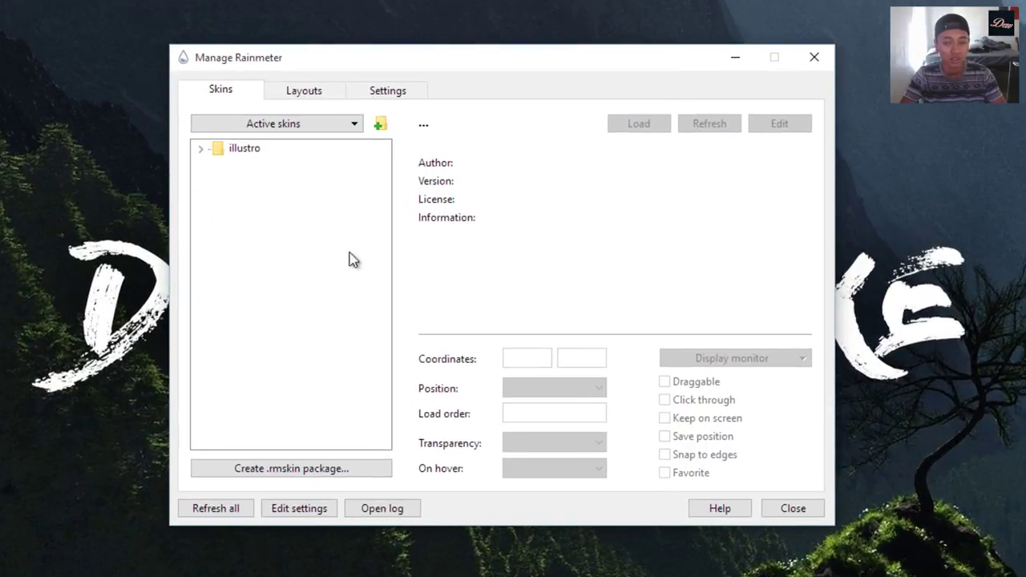
Refresh all skins, expand Monstercat-Visualizer-master, and load visualizer.ini.
click(234, 513)
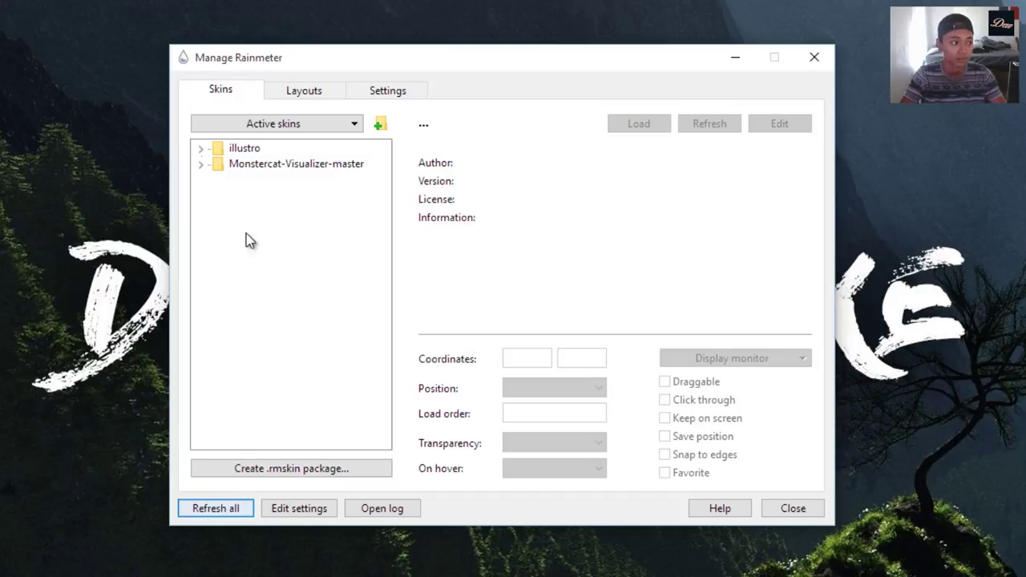
click(257, 166)
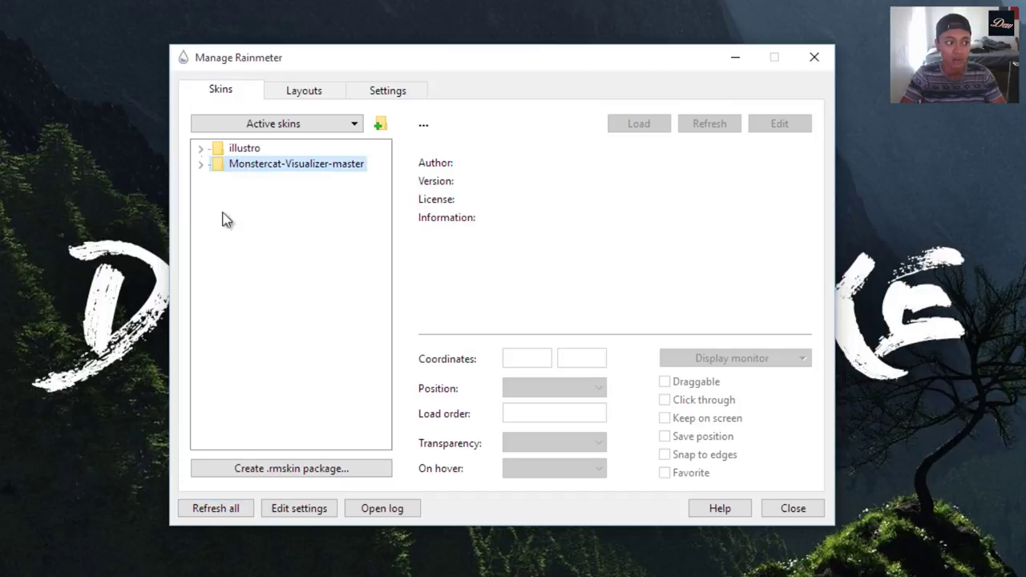
click(201, 164)
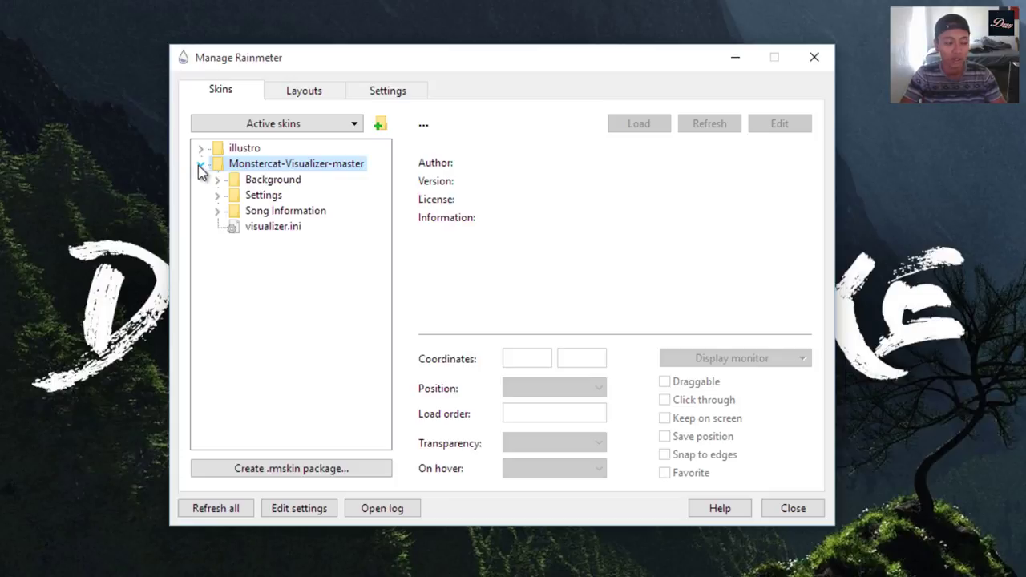
click(272, 228)
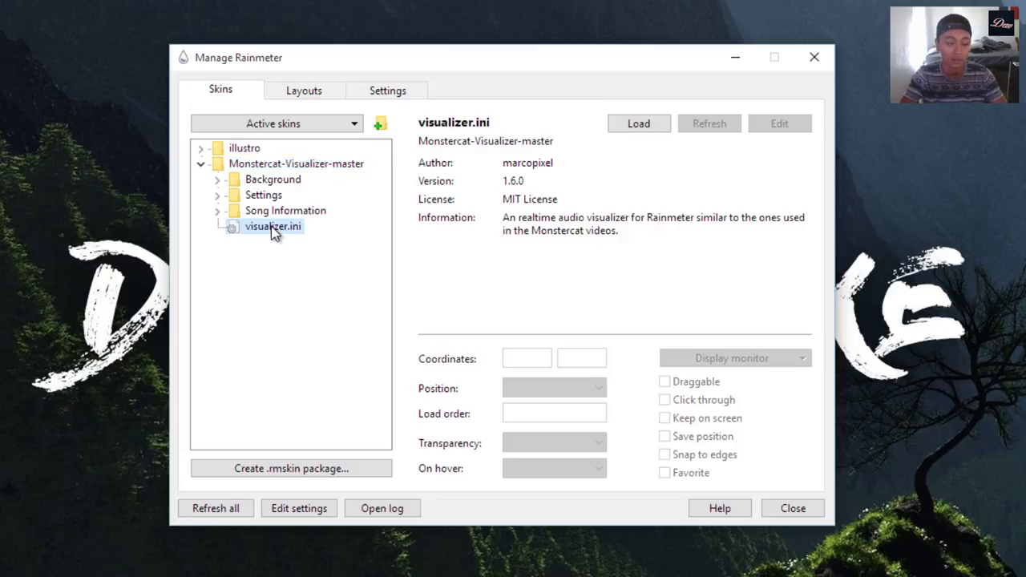
click(632, 126)
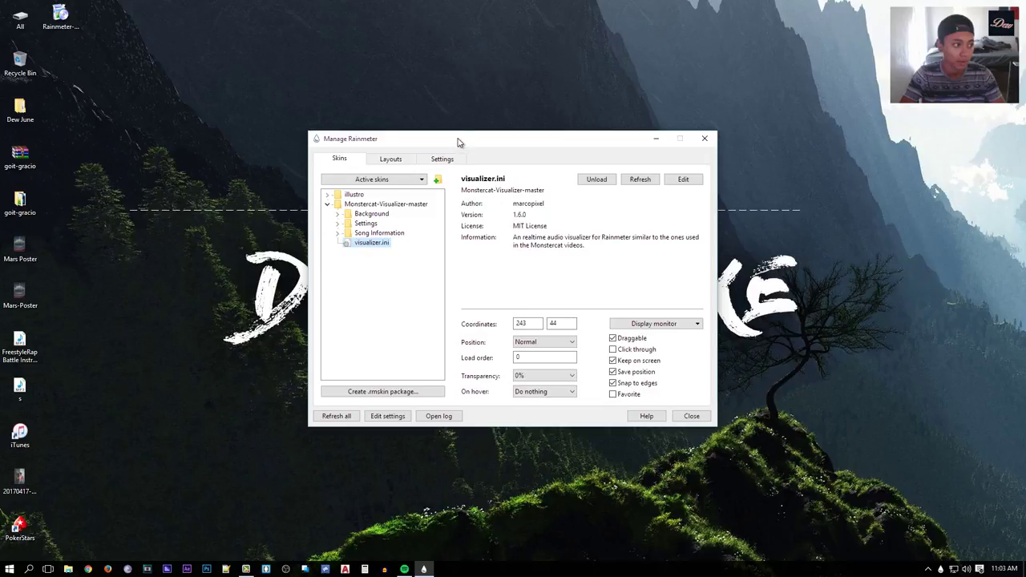
Close the skin manager and drag the visualizer line just beneath the DEW CLARKE text.
drag(459, 142, 684, 245)
click(667, 181)
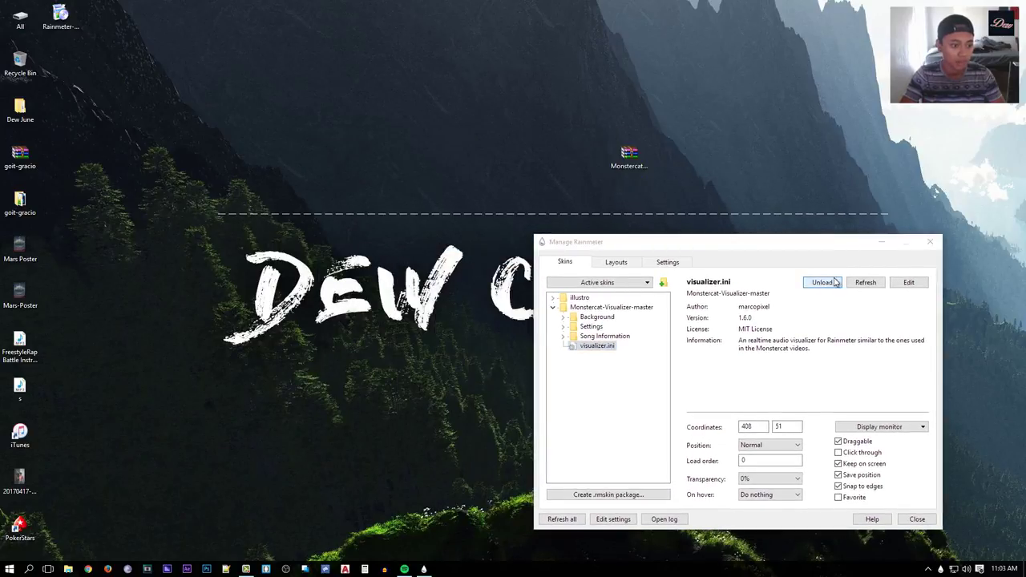
click(916, 519)
drag(616, 215, 586, 201)
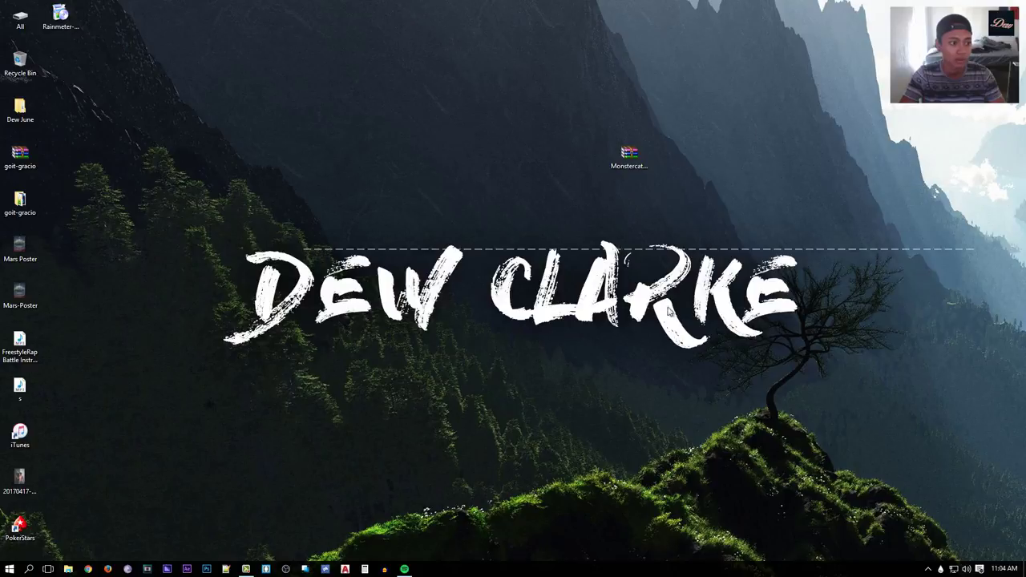
drag(542, 363, 566, 362)
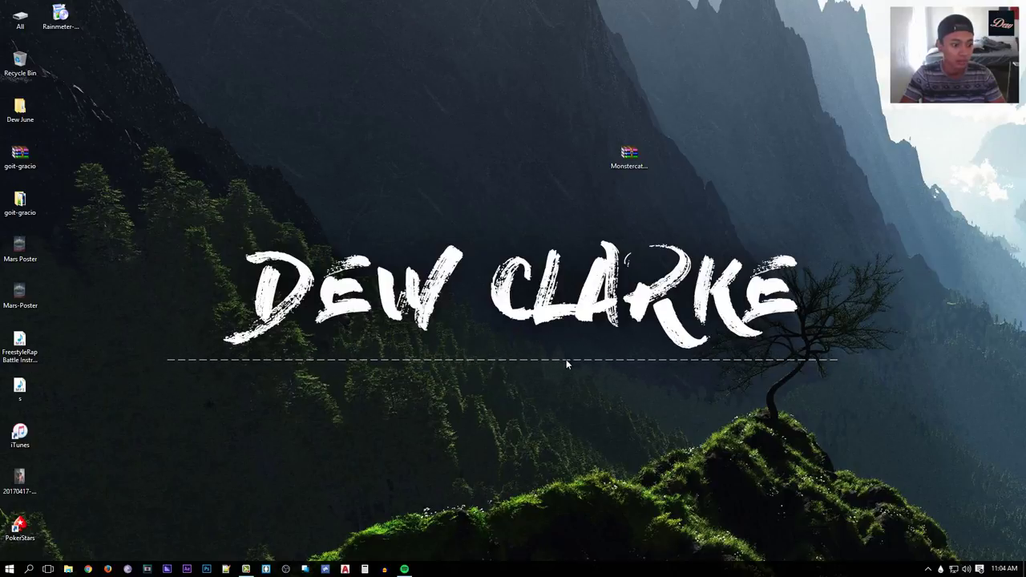
Open the visualizer's styling.ini settings on the desktop's right side at the General page.
right_click(334, 367)
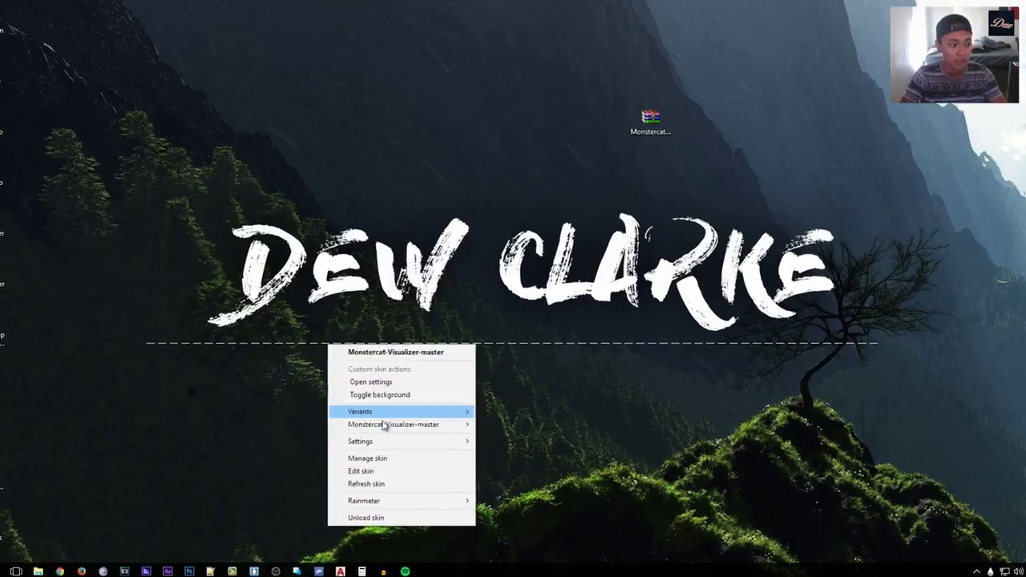
mouse_move(388, 434)
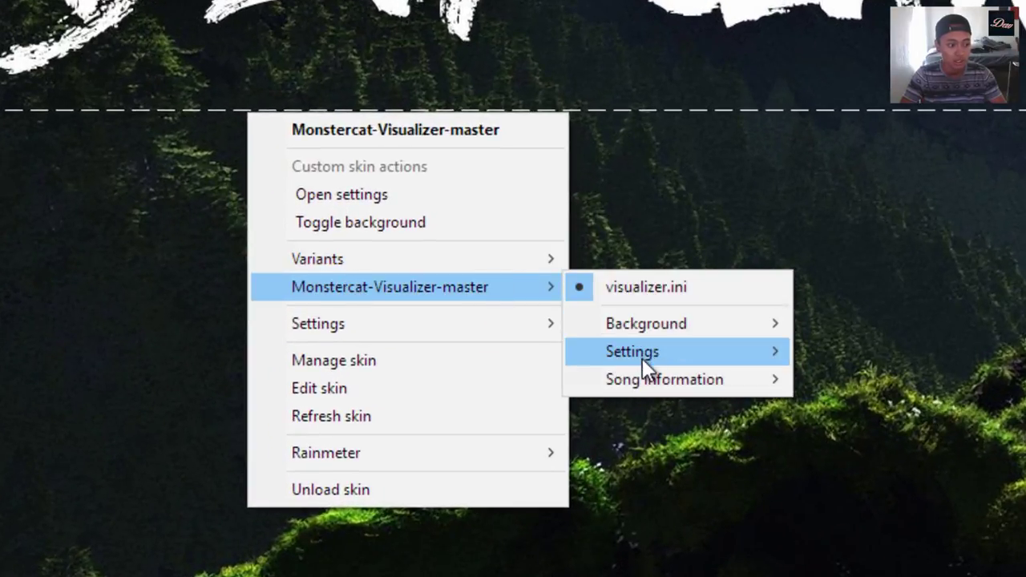
mouse_move(642, 358)
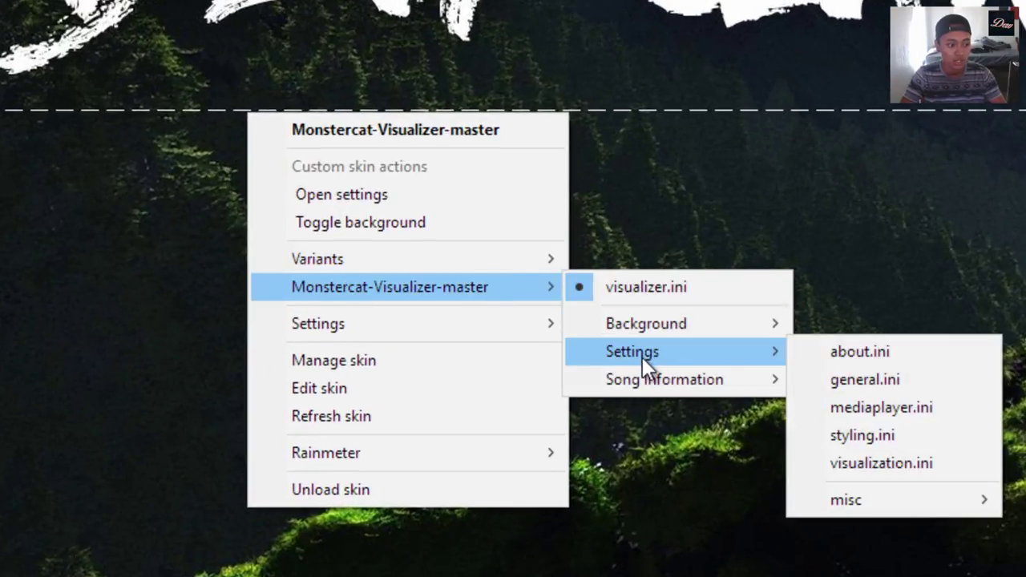
click(876, 434)
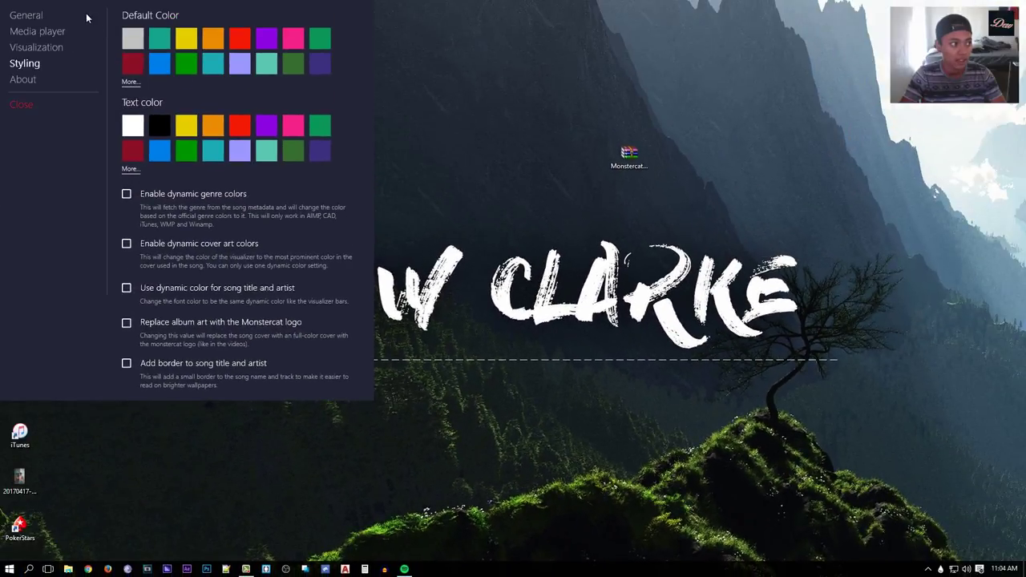
drag(86, 17, 690, 121)
click(631, 121)
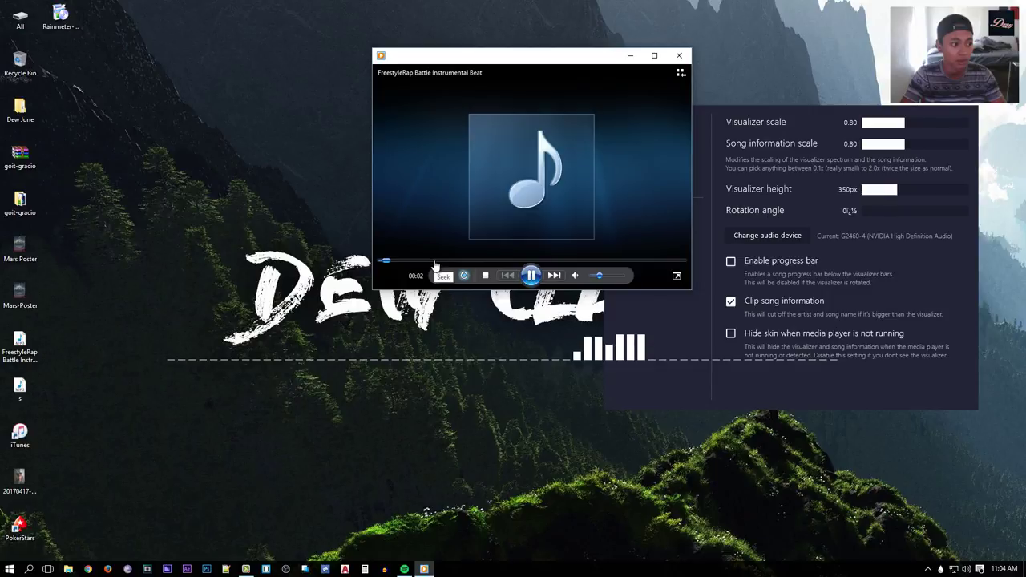
Skip ahead in the beat, lower the volume slightly, and minimize Windows Media Player.
click(437, 260)
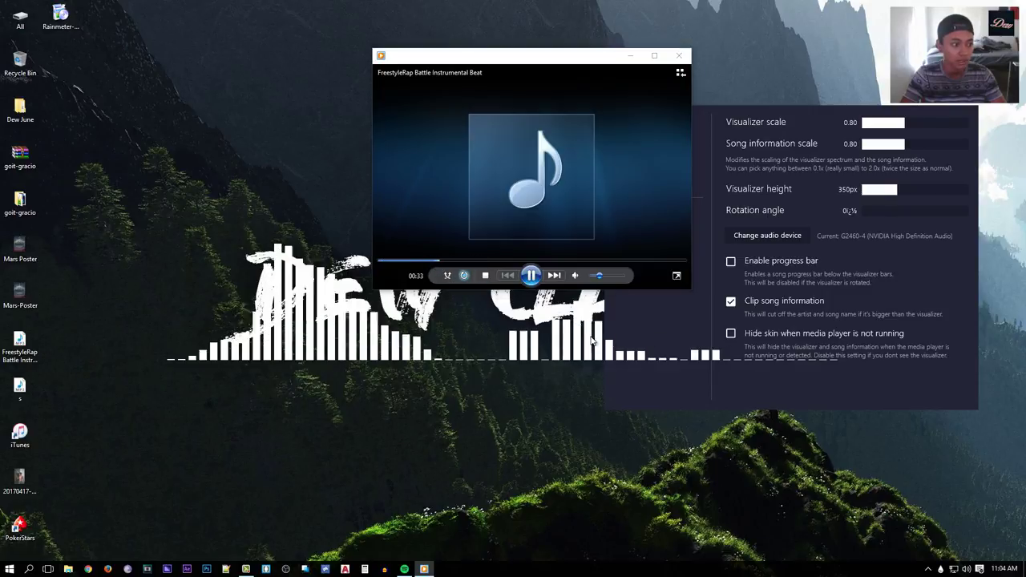
drag(599, 274, 597, 276)
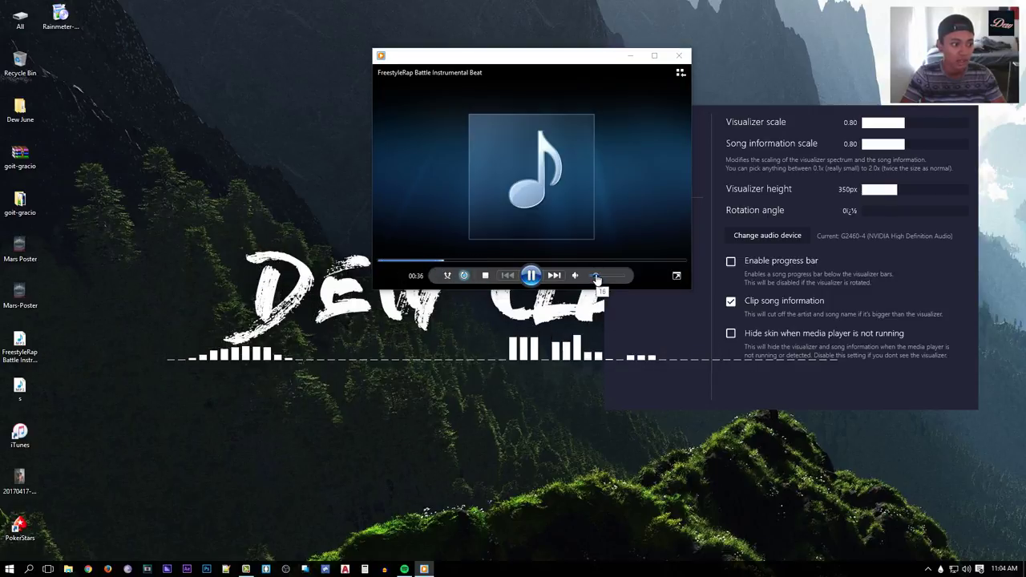
mouse_move(595, 276)
click(630, 56)
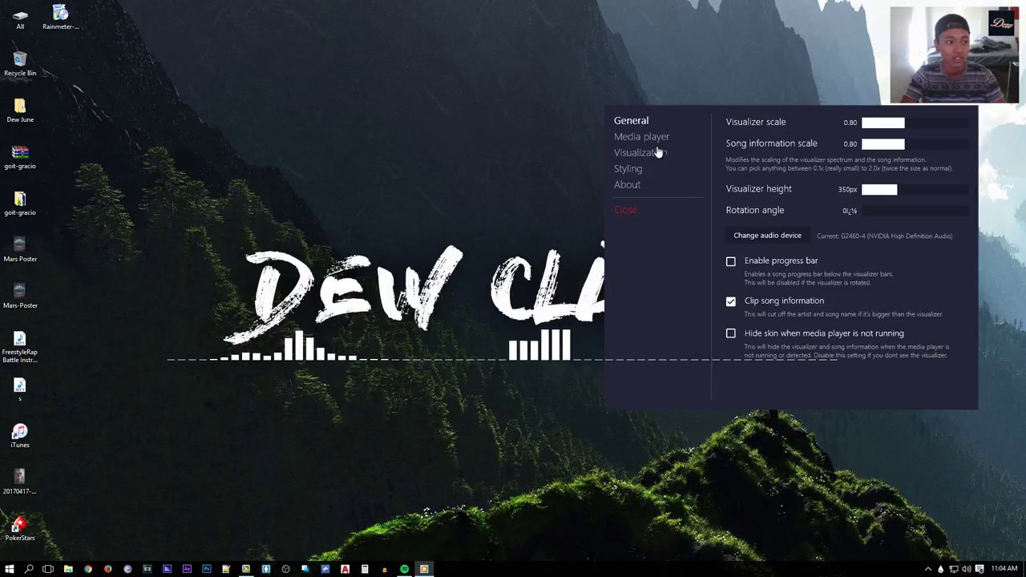
Set the visualizer's default colour to dark red and choose Spotify as the media player.
click(630, 171)
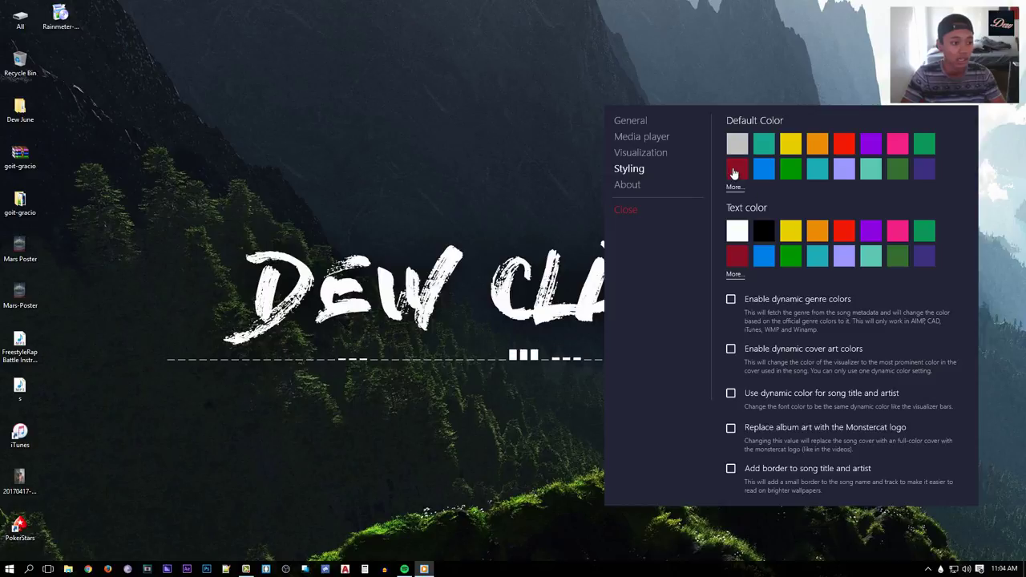
click(736, 169)
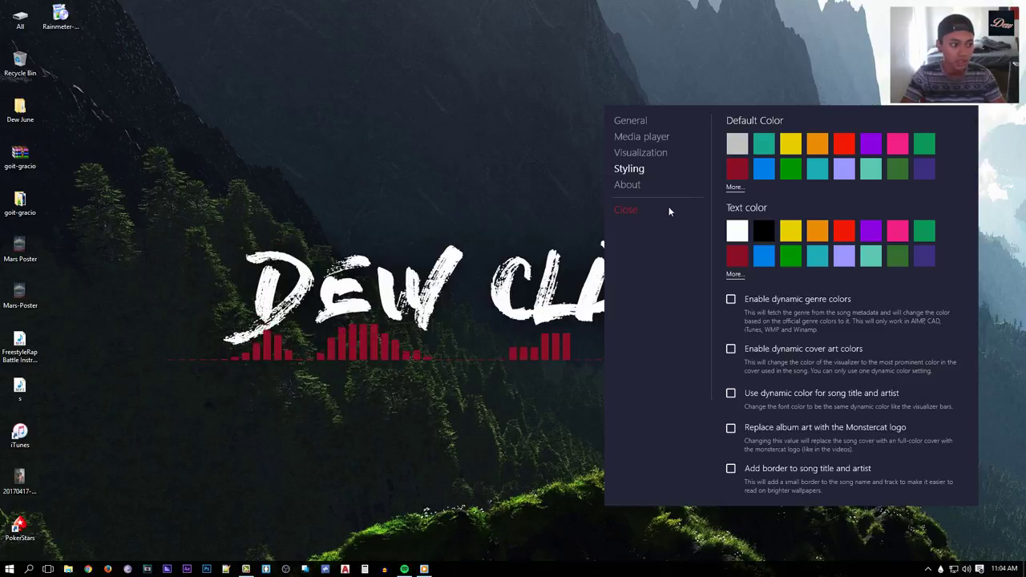
click(649, 137)
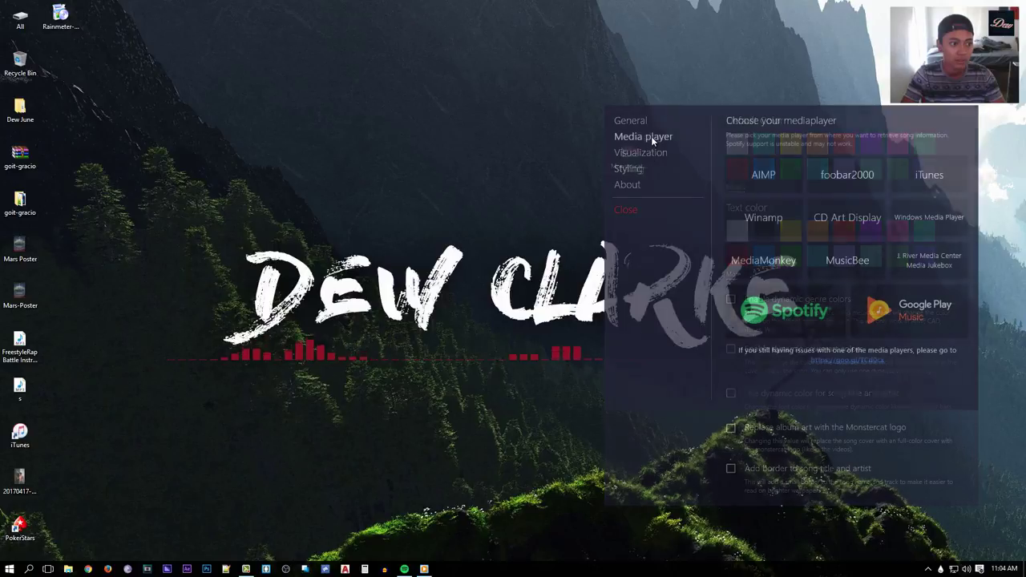
click(784, 311)
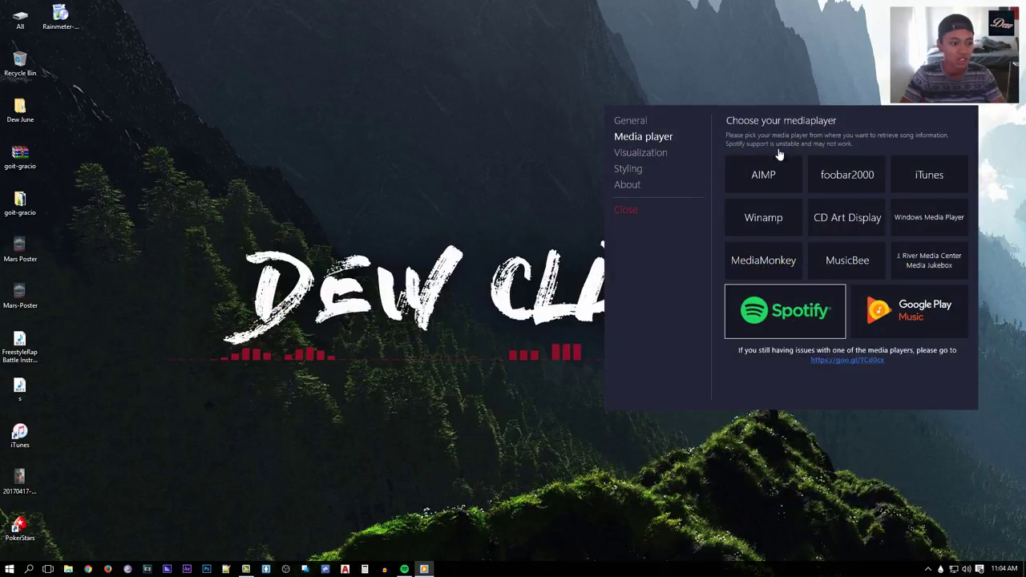
Look through the About, Styling, Visualization and General pages, then close the settings panel.
click(623, 184)
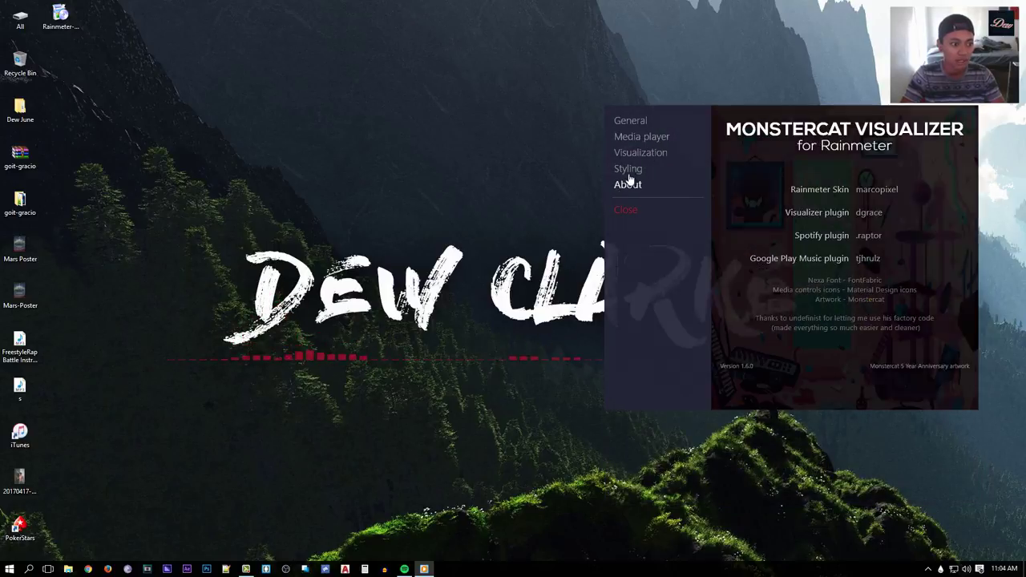
click(629, 169)
click(641, 153)
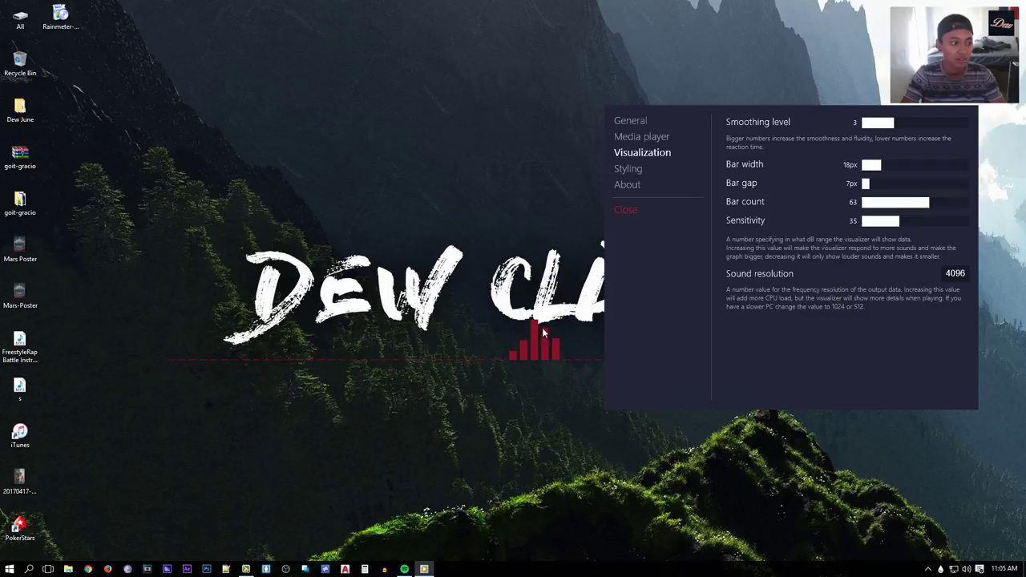
click(657, 124)
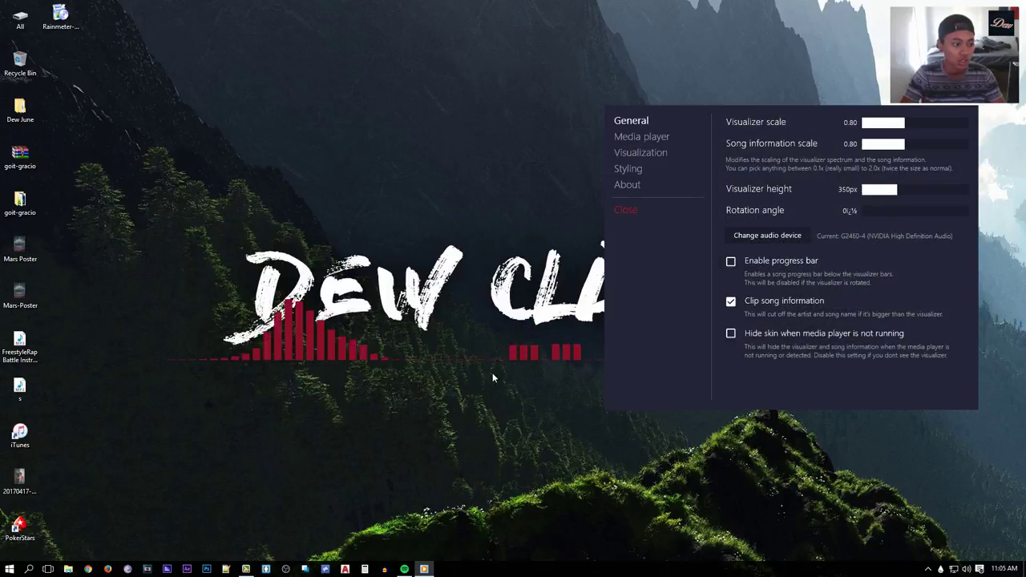
click(624, 210)
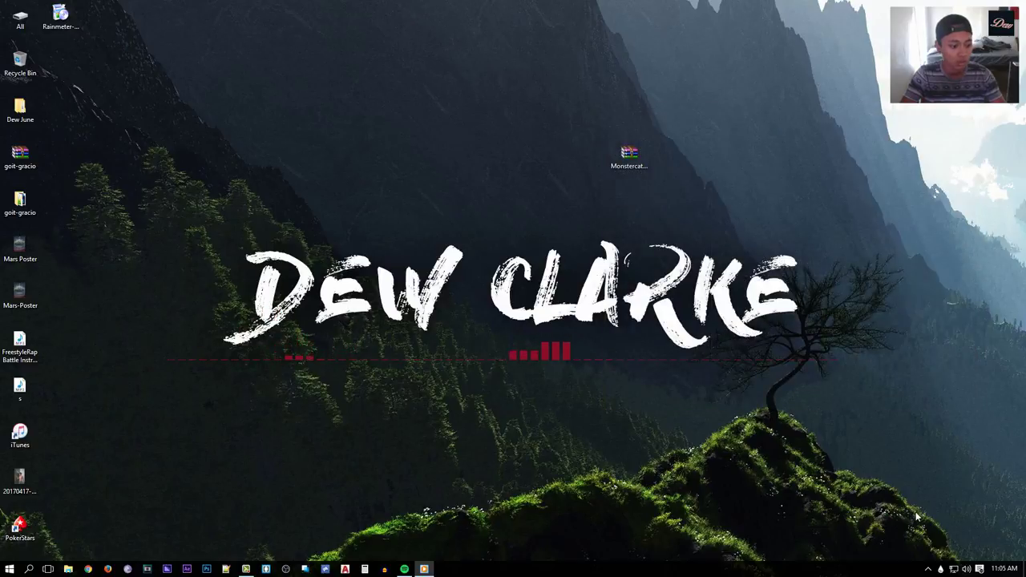
Set the Monstercat-Visualizer-master visualizer.ini skin's transparency to 50% in Manage Rainmeter.
click(943, 569)
drag(667, 244, 697, 127)
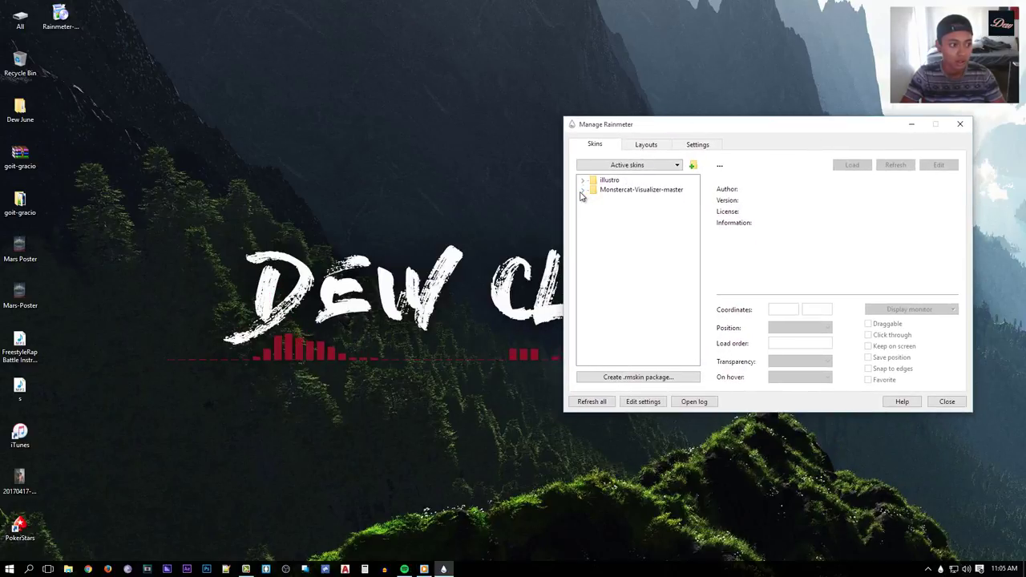
click(582, 190)
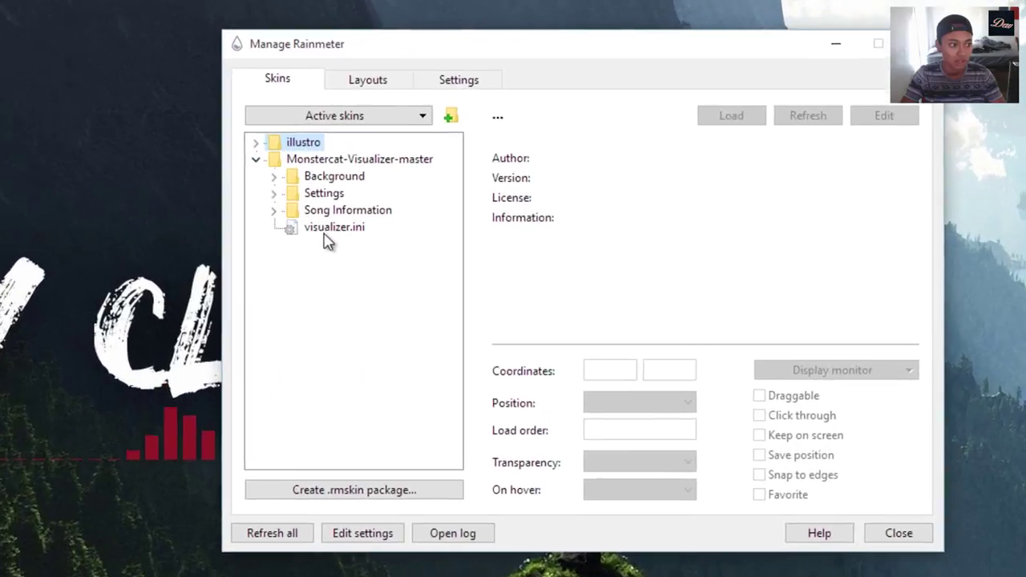
click(497, 230)
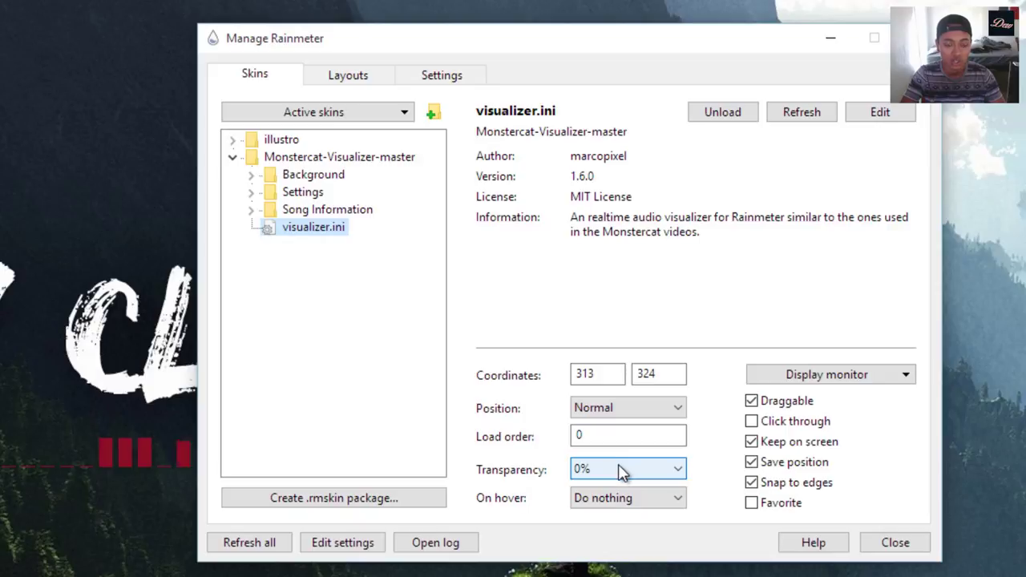
click(610, 472)
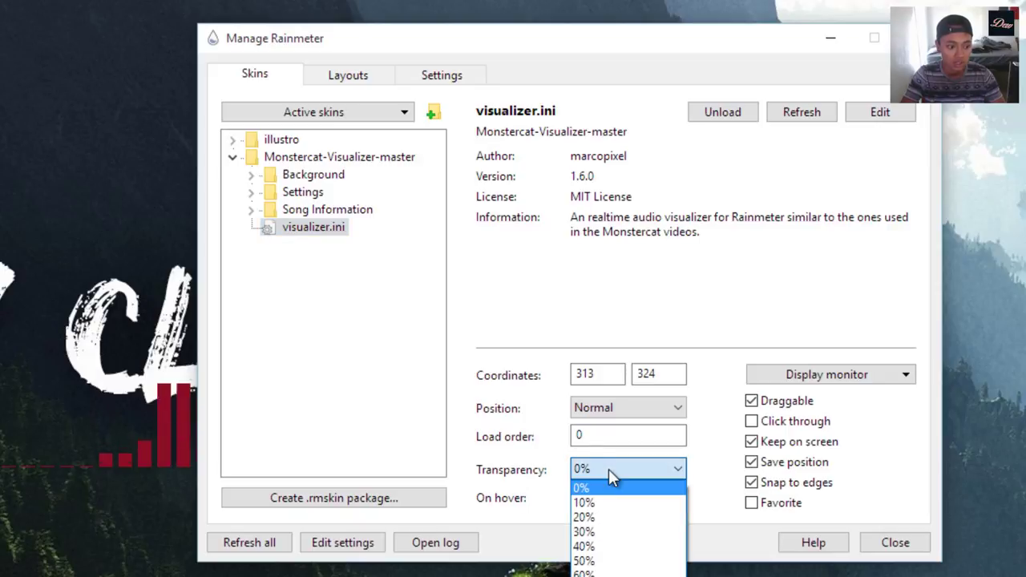
click(617, 561)
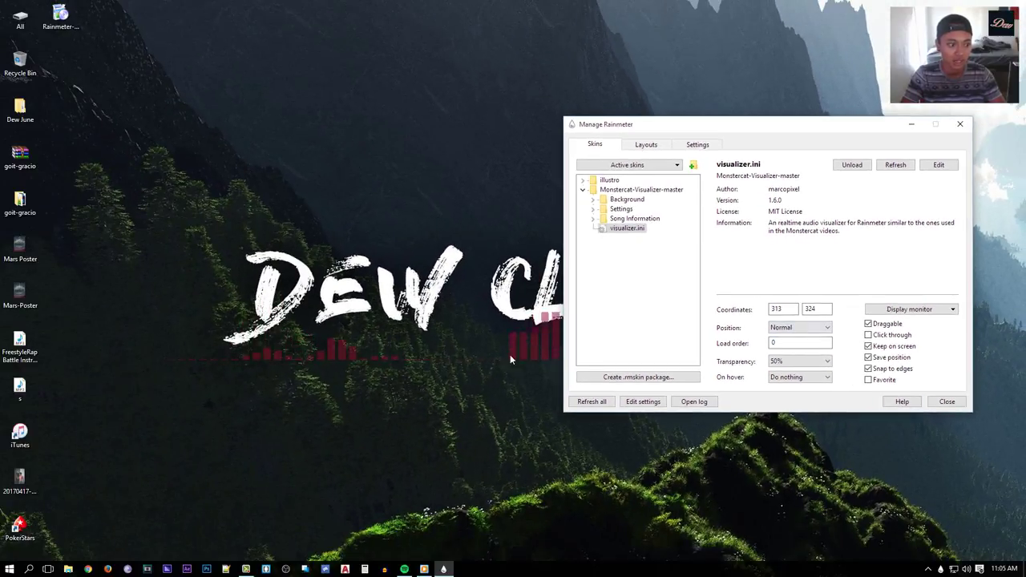
Position the visualizer bars back under the wallpaper text.
drag(490, 358, 353, 304)
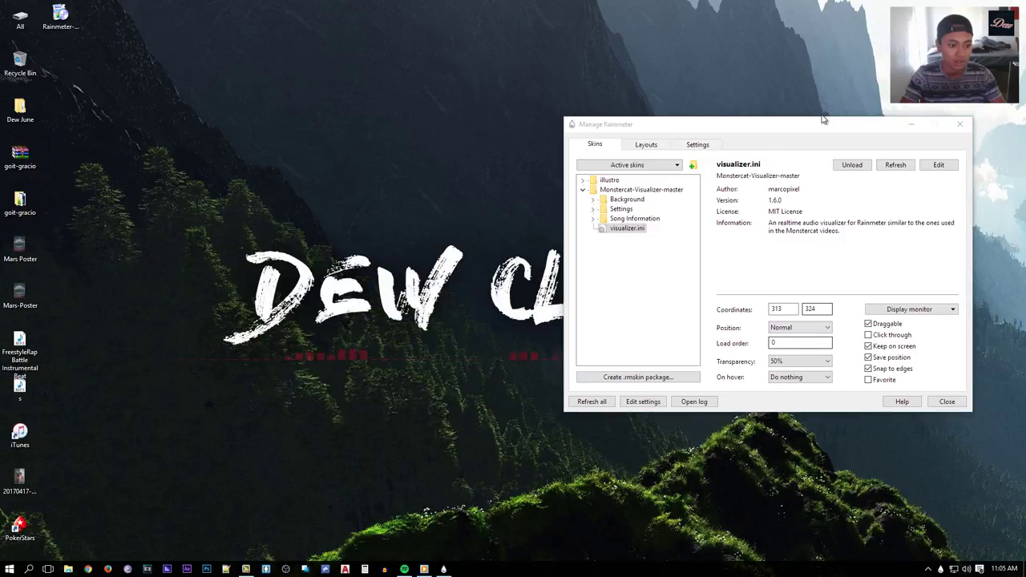
click(959, 123)
mouse_move(537, 352)
mouse_down()
mouse_move(583, 347)
mouse_move(696, 119)
mouse_move(493, 138)
mouse_move(529, 337)
mouse_up()
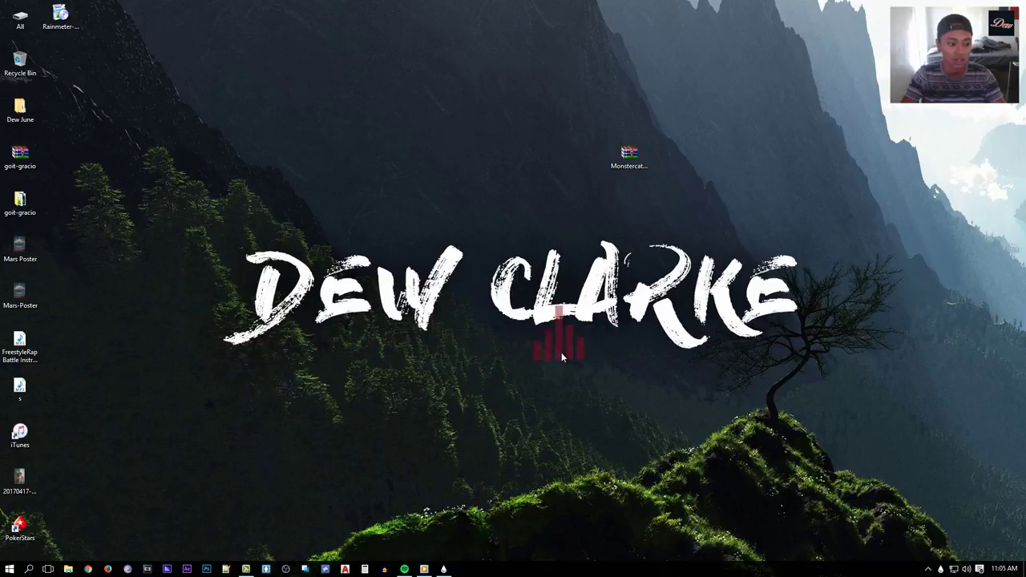
Turn off Draggable for visualizer.ini so the bars stay locked in place.
click(941, 569)
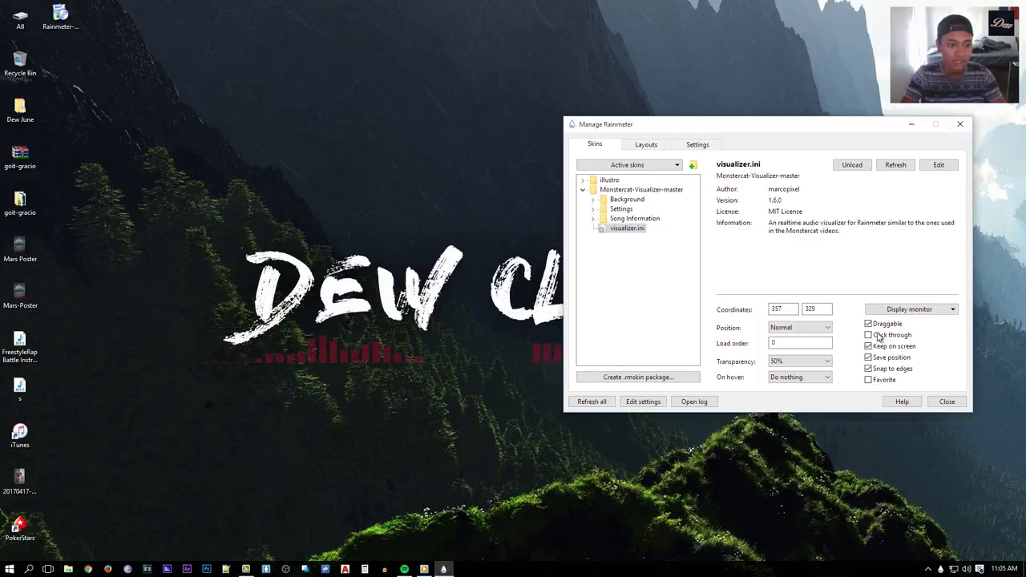
click(872, 325)
click(476, 349)
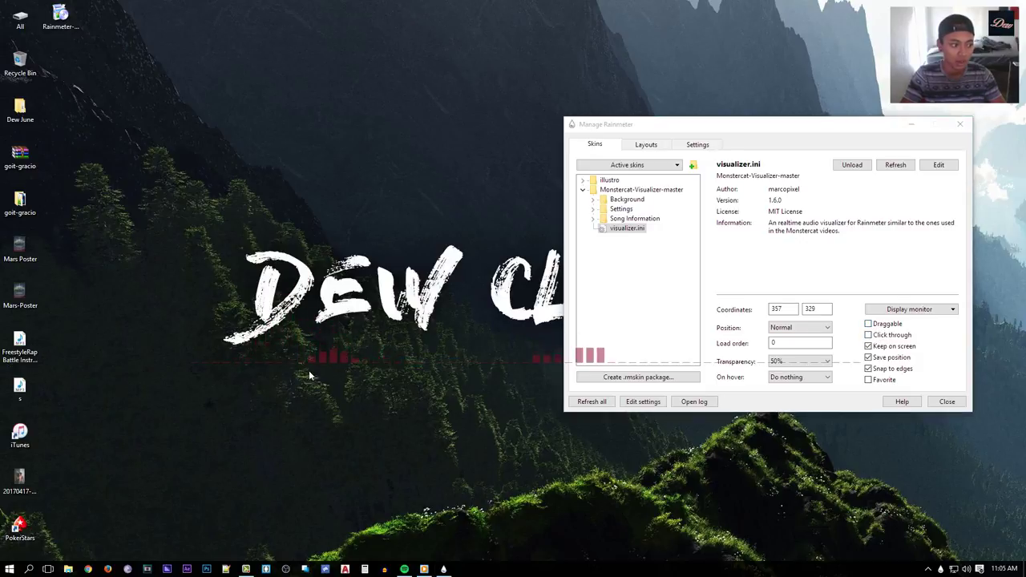